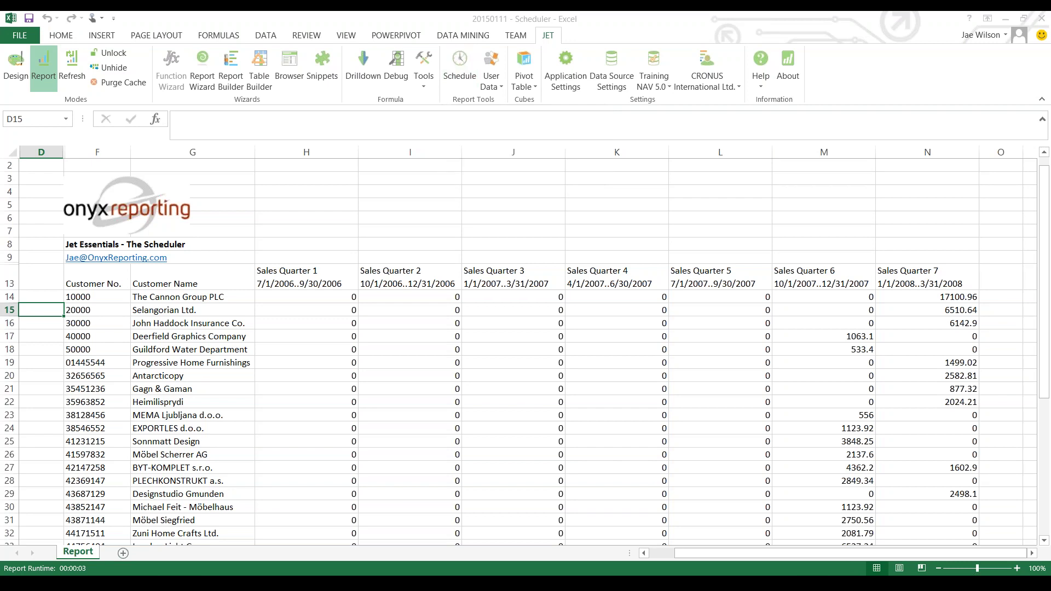
# Step: Run the report with the number of periods set to 5 and the period type set to Month
pyautogui.click(306, 244)
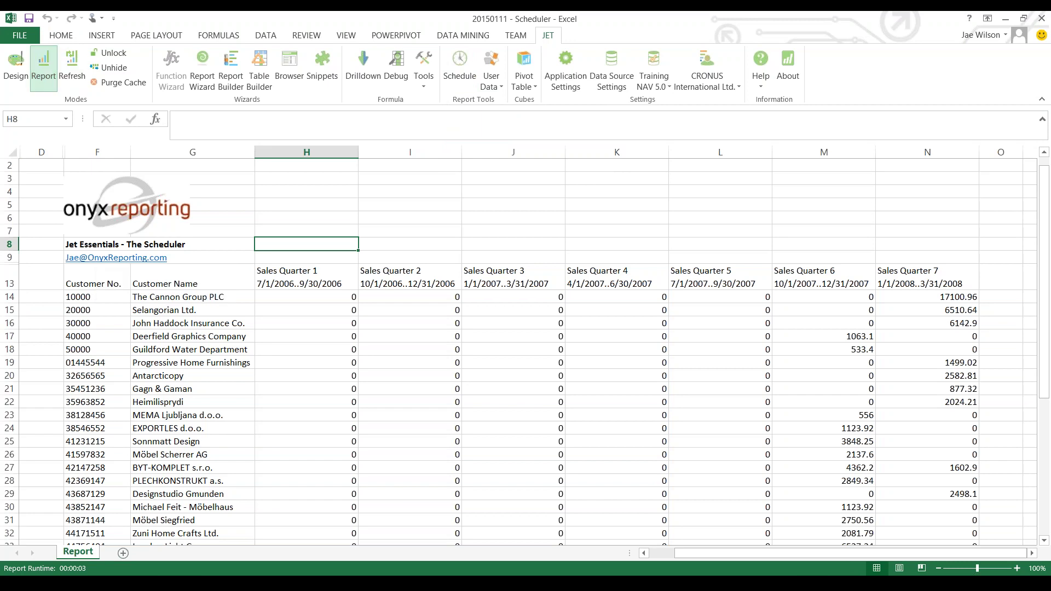
pyautogui.click(44, 70)
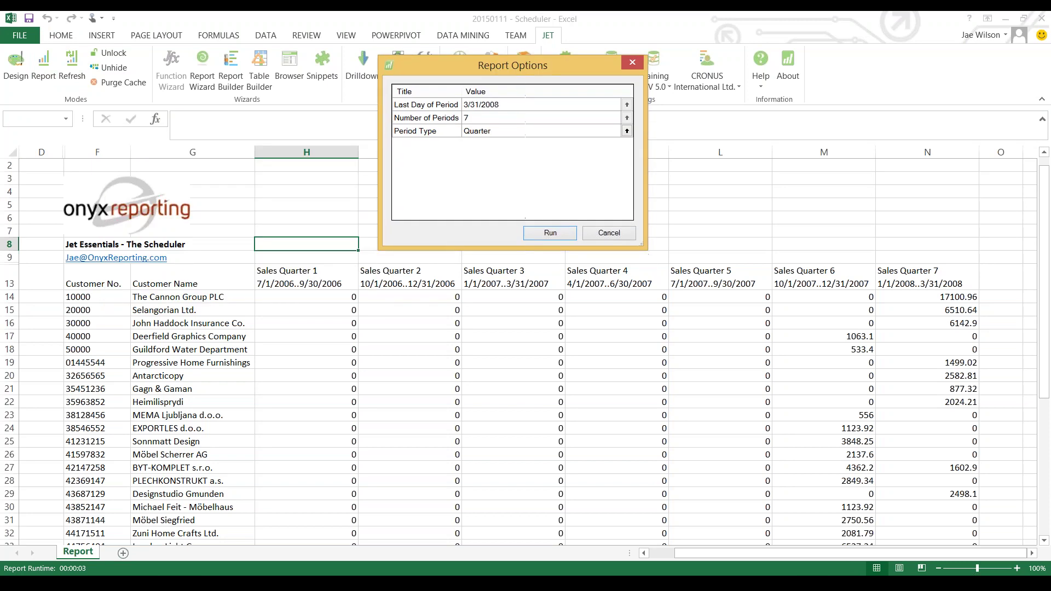
pyautogui.doubleClick(465, 118)
pyautogui.write('5')
pyautogui.press('Tab')
pyautogui.click(627, 131)
pyautogui.click(385, 82)
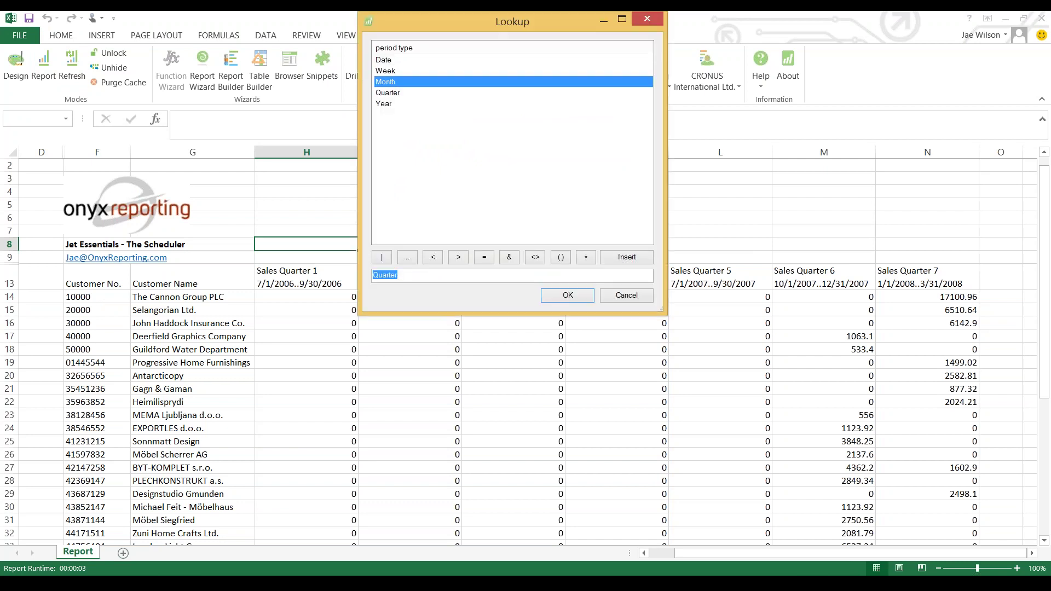
pyautogui.click(568, 296)
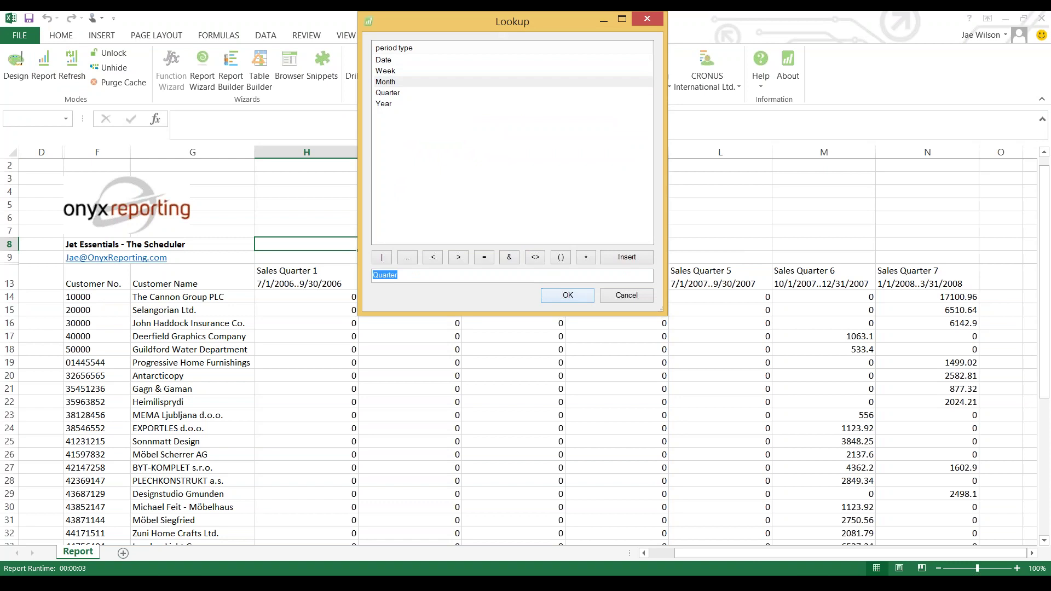
pyautogui.click(550, 233)
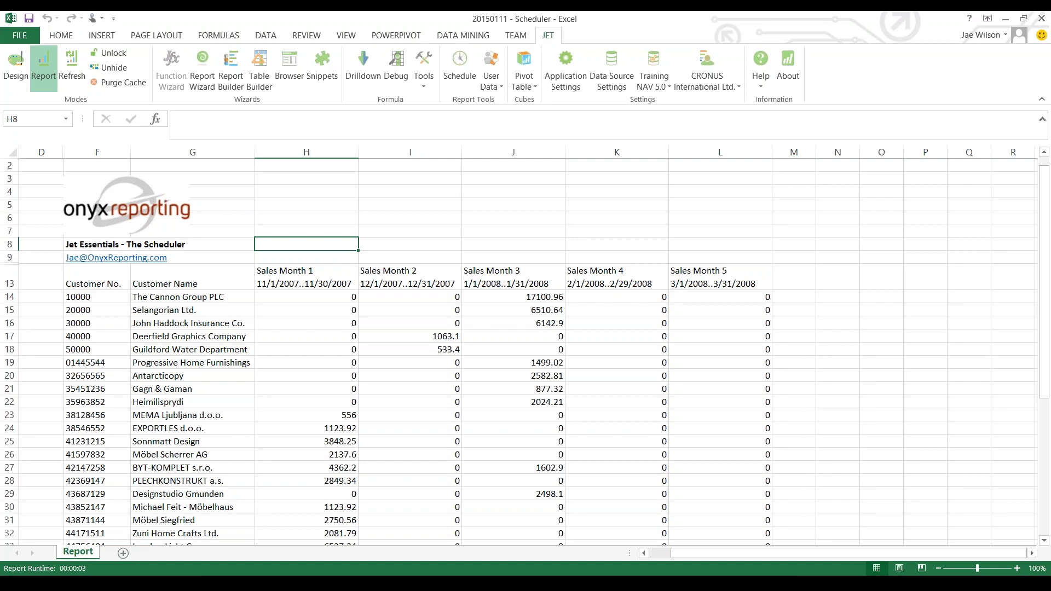
# Step: Switch the report to design mode and select the three option values in C3:C5 on the Options sheet
pyautogui.click(513, 310)
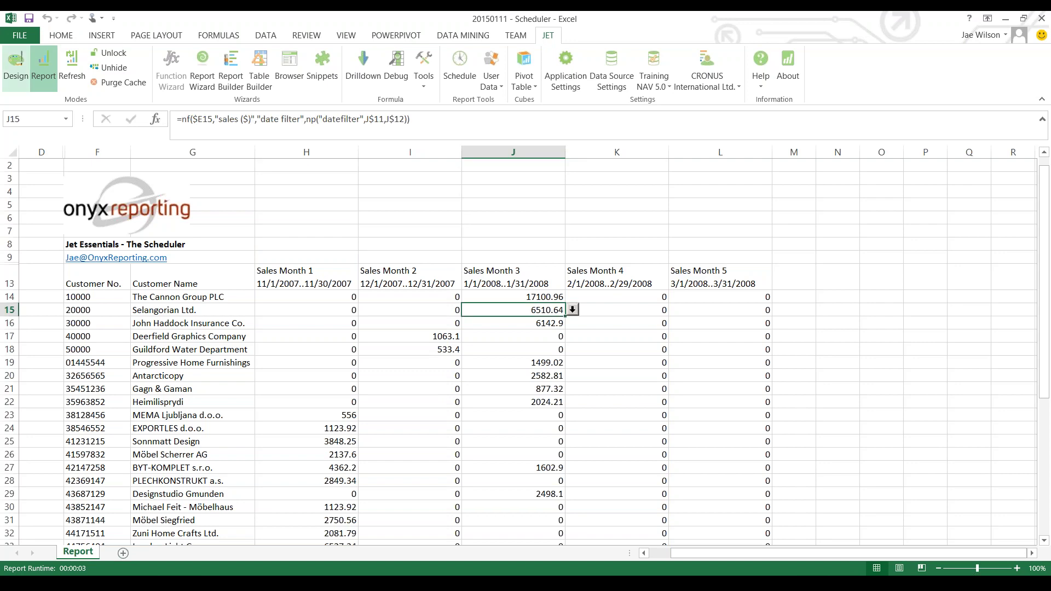
pyautogui.click(16, 69)
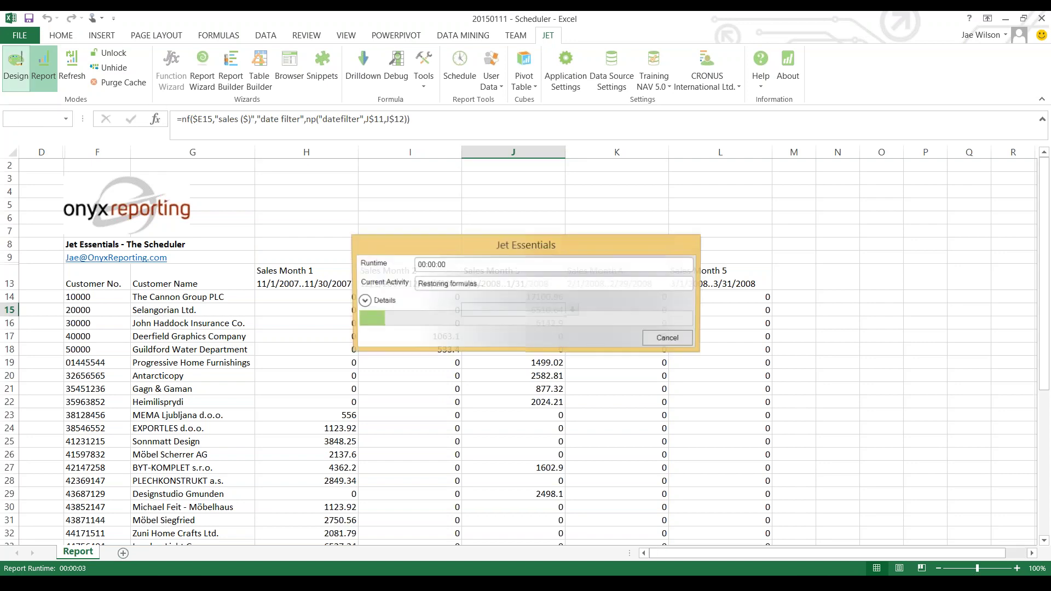
pyautogui.click(80, 552)
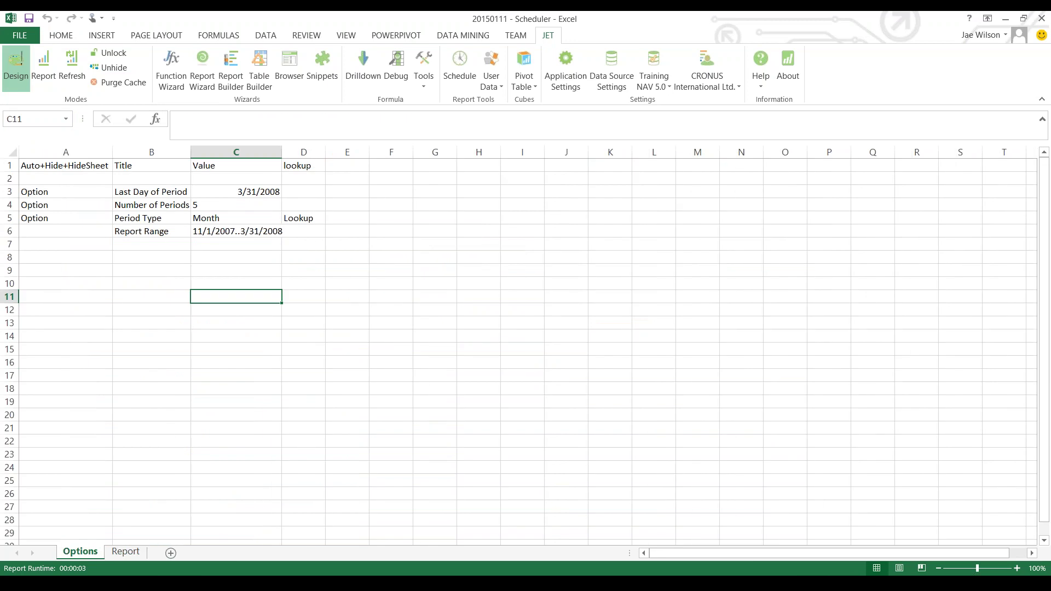
pyautogui.moveTo(235, 191); pyautogui.dragTo(236, 218)
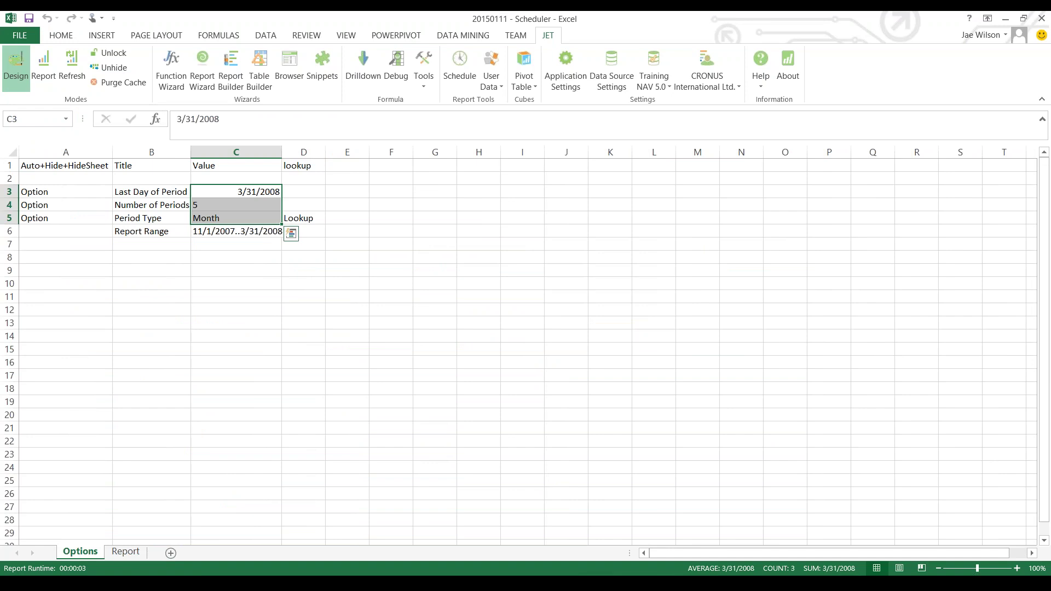
# Step: Name the Last Day of Period value cell C3 DateFilter
pyautogui.click(236, 192)
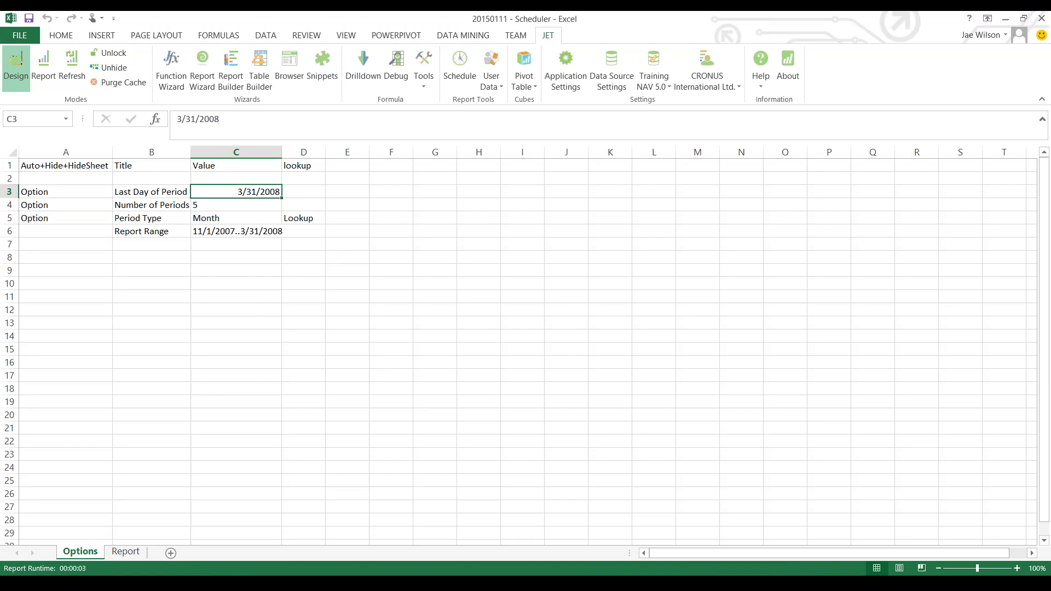
pyautogui.click(34, 119)
pyautogui.write('DateFilter')
pyautogui.press('Return')
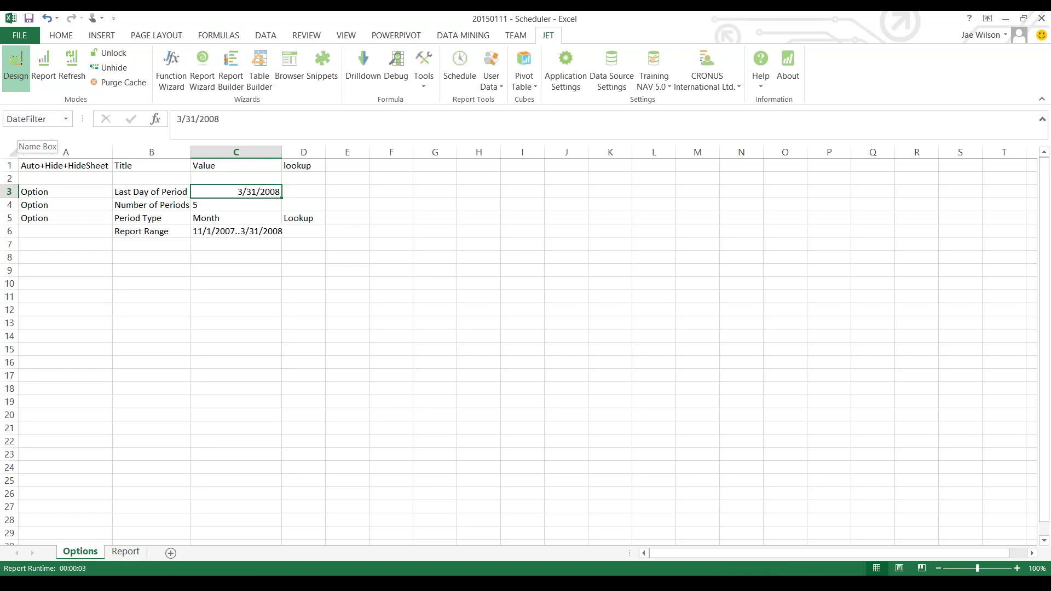
# Step: Name the Number of Periods value cell C4 NumPeriods
pyautogui.press('Down')
pyautogui.click(18, 120)
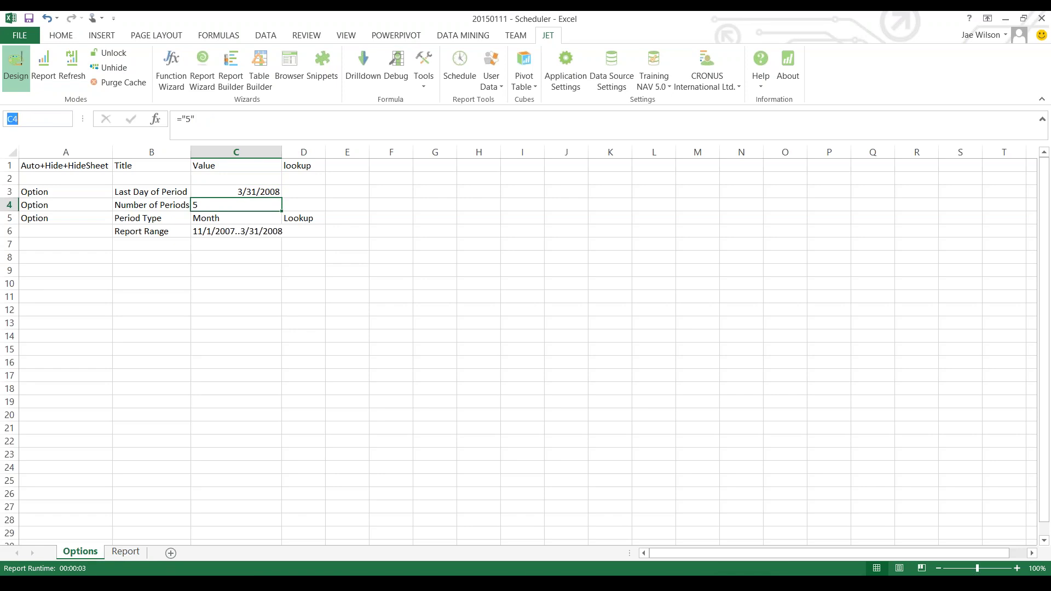
pyautogui.write('NumPeriods')
pyautogui.press('Return')
# Step: Name the Period Type value cell C5 PeriodType
pyautogui.click(236, 218)
pyautogui.click(32, 119)
pyautogui.write('Mo')
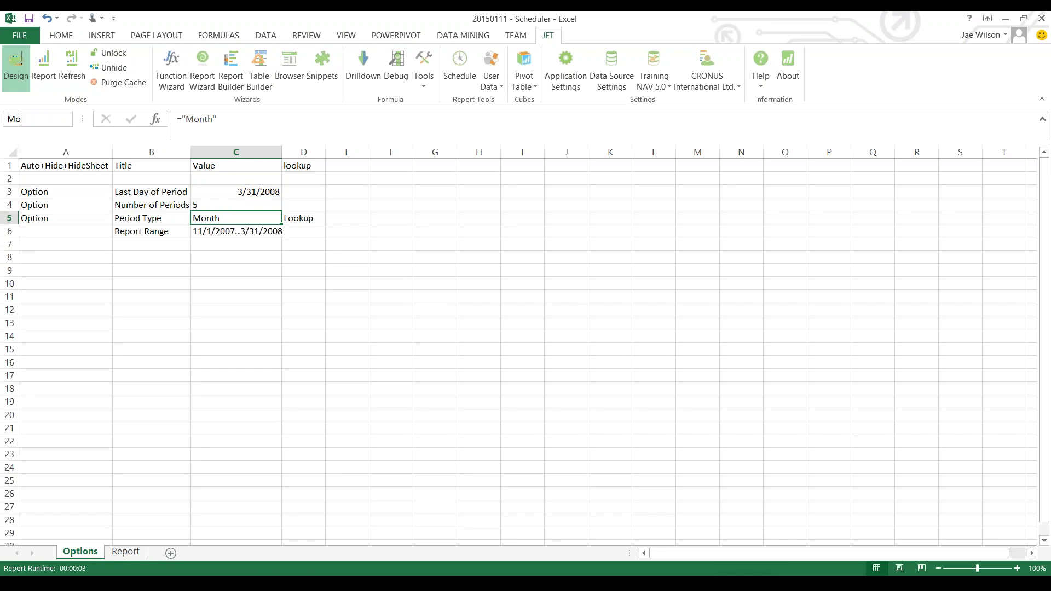
pyautogui.write('nth')
pyautogui.press('BackSpace')
pyautogui.press('BackSpace')
pyautogui.press('BackSpace')
pyautogui.press('BackSpace')
pyautogui.press('BackSpace')
pyautogui.write('PeriodType')
pyautogui.press('Return')
# Step: Check the workbook's defined names and their cell references in the Name Manager
pyautogui.click(391, 205)
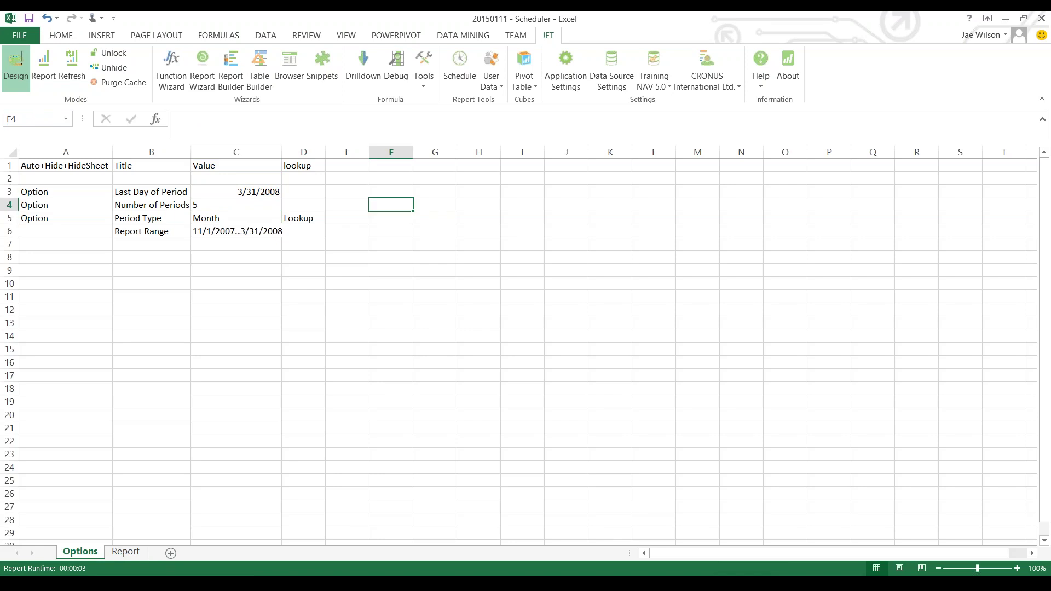
pyautogui.click(219, 36)
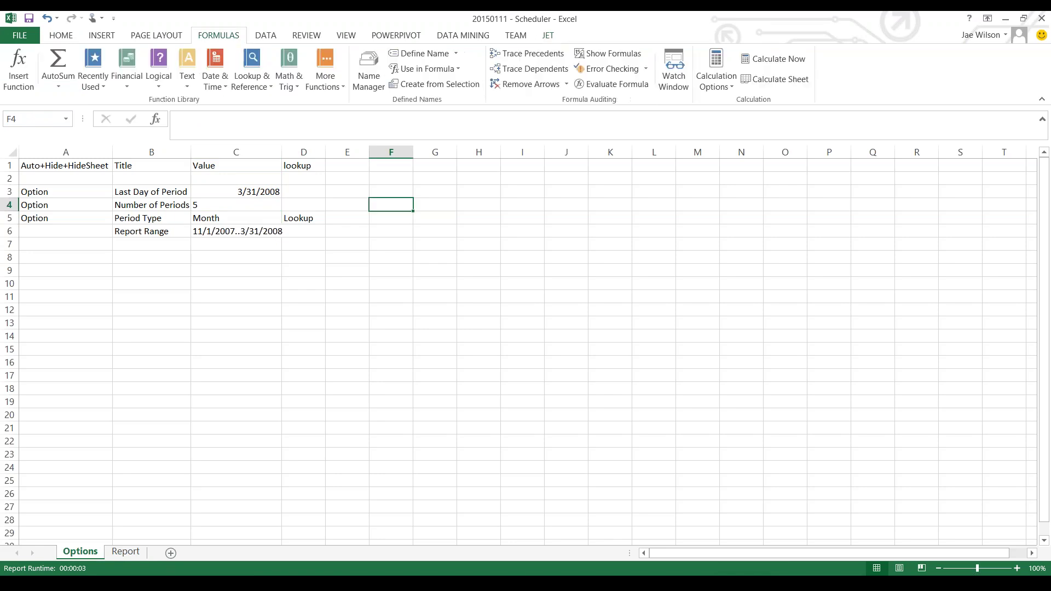
pyautogui.press('n')
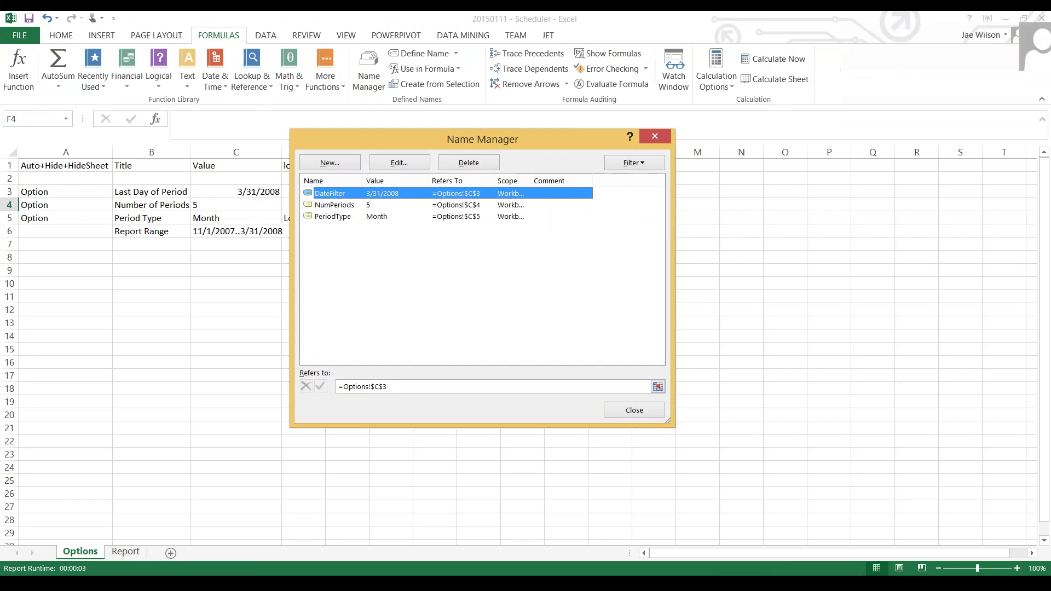
pyautogui.press('Escape')
pyautogui.click(236, 310)
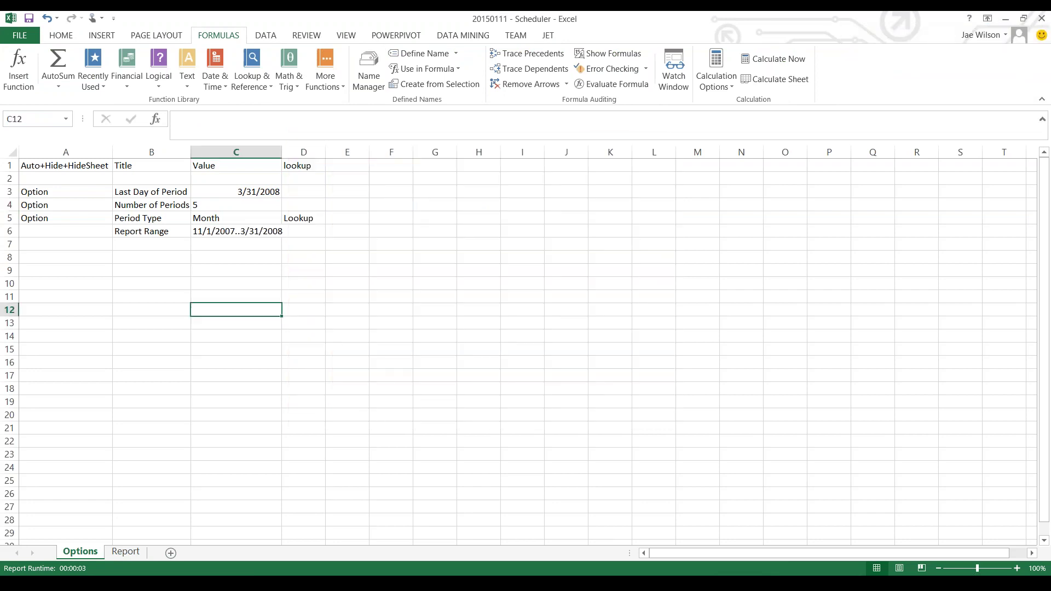
# Step: Create a new task in the Jet Scheduler and name it MonthlySales
pyautogui.click(548, 36)
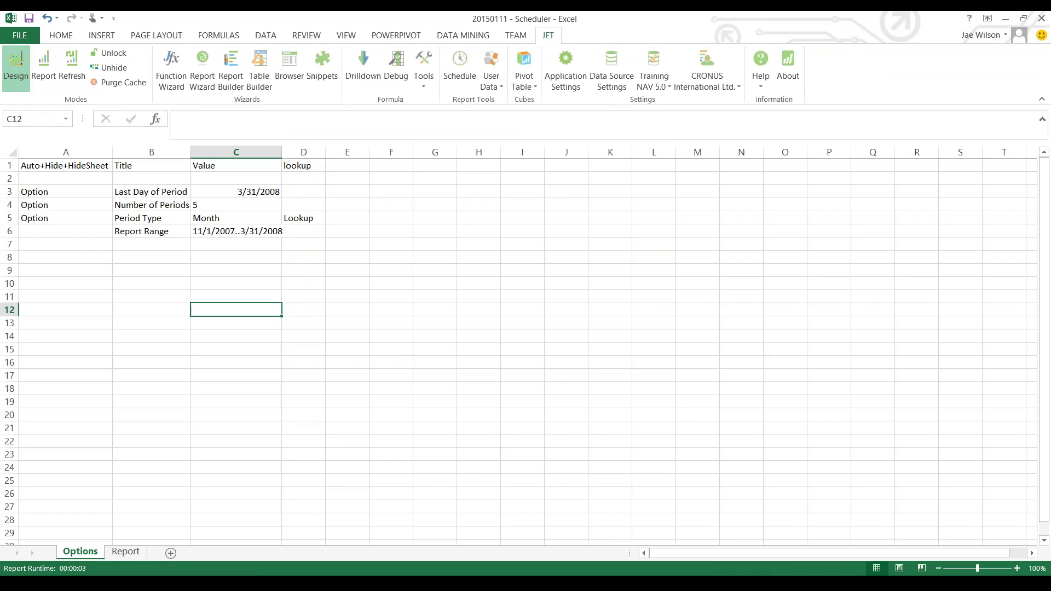
pyautogui.click(435, 192)
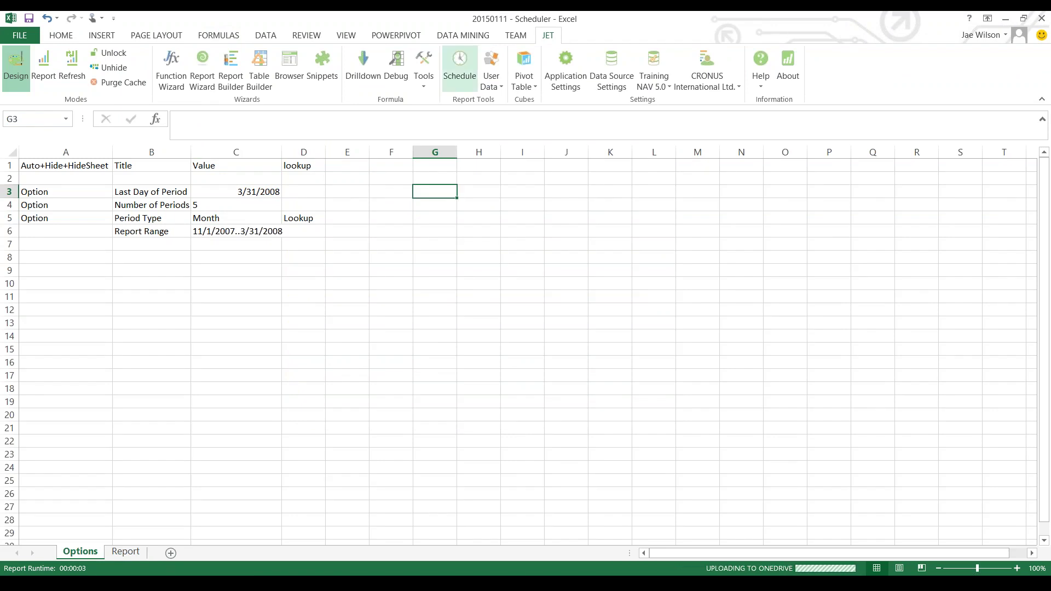
pyautogui.click(459, 66)
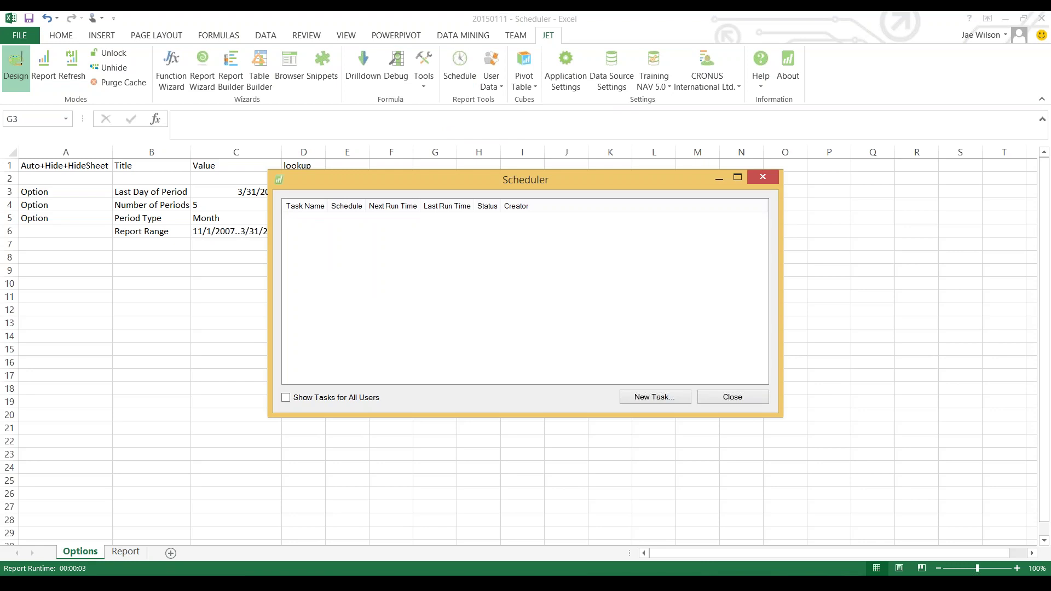
pyautogui.click(654, 397)
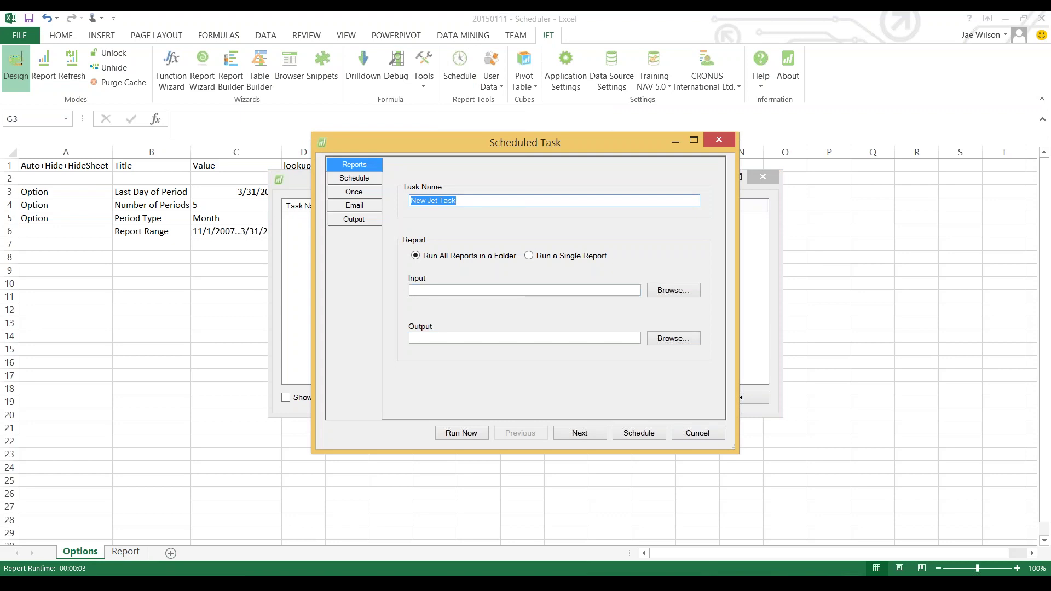
pyautogui.write('MonthlySales')
# Step: Set the task to run a single report, with 20150111 - Scheduler.xlsx as input and SalesMonthly.xlsx in the Jet Scheduler Output folder as output
pyautogui.click(529, 256)
pyautogui.click(525, 290)
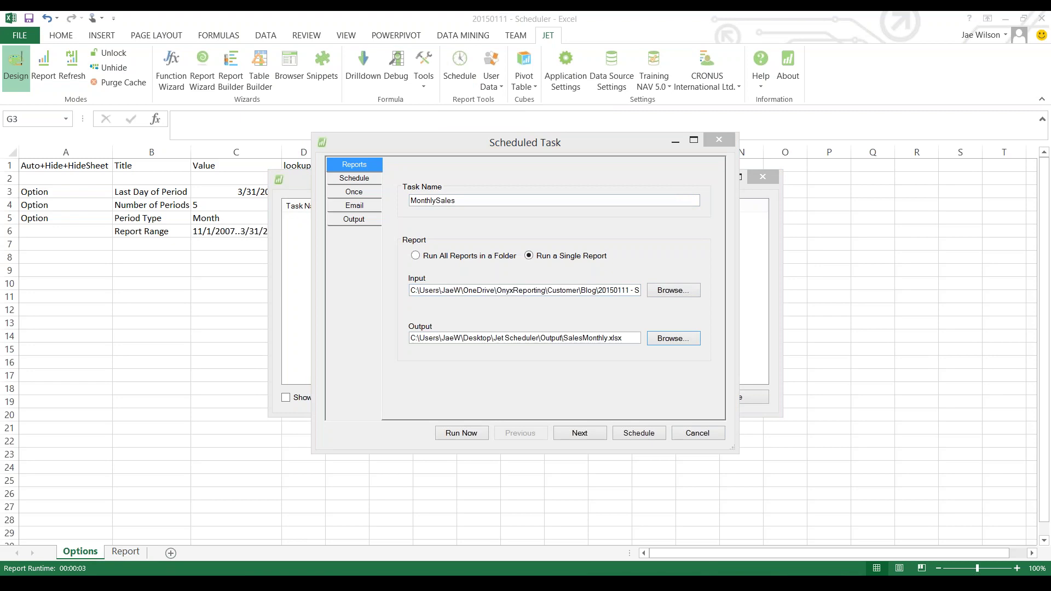
pyautogui.moveTo(312, 296); pyautogui.dragTo(194, 296)
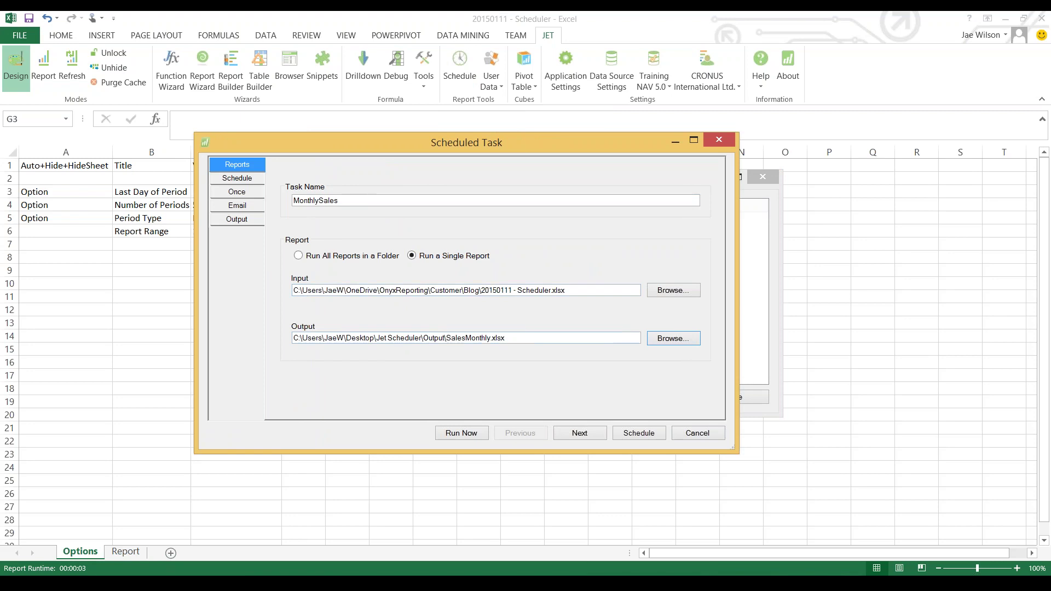
pyautogui.moveTo(446, 338); pyautogui.dragTo(504, 338)
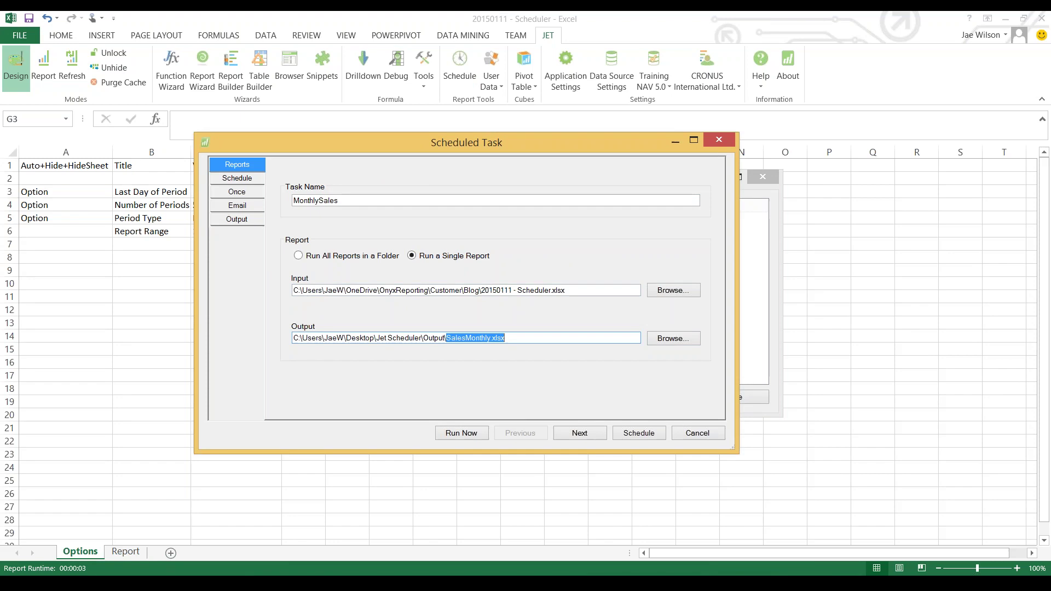
pyautogui.click(307, 290)
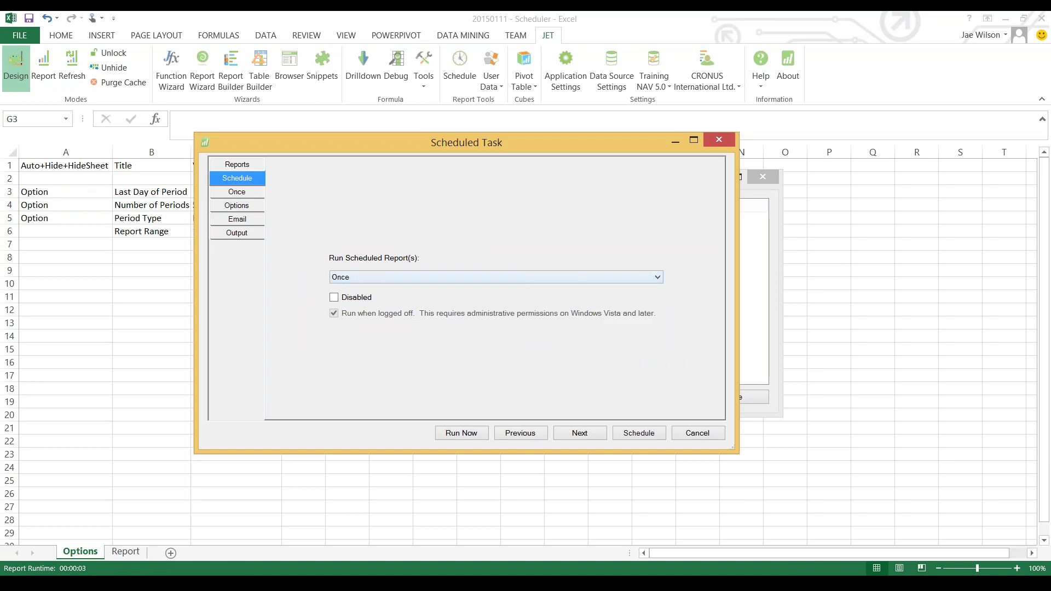
# Step: Schedule the task to run monthly, including day 15 in its days of the month
pyautogui.click(496, 277)
pyautogui.press('Return')
pyautogui.click(237, 192)
pyautogui.click(559, 293)
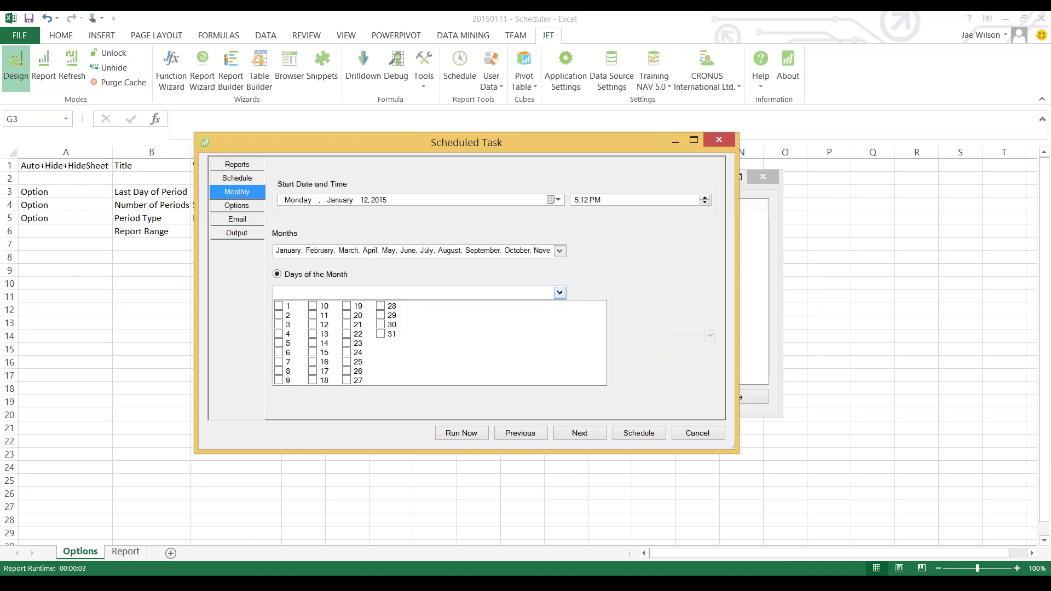
pyautogui.press('space')
pyautogui.click(312, 353)
pyautogui.press('Return')
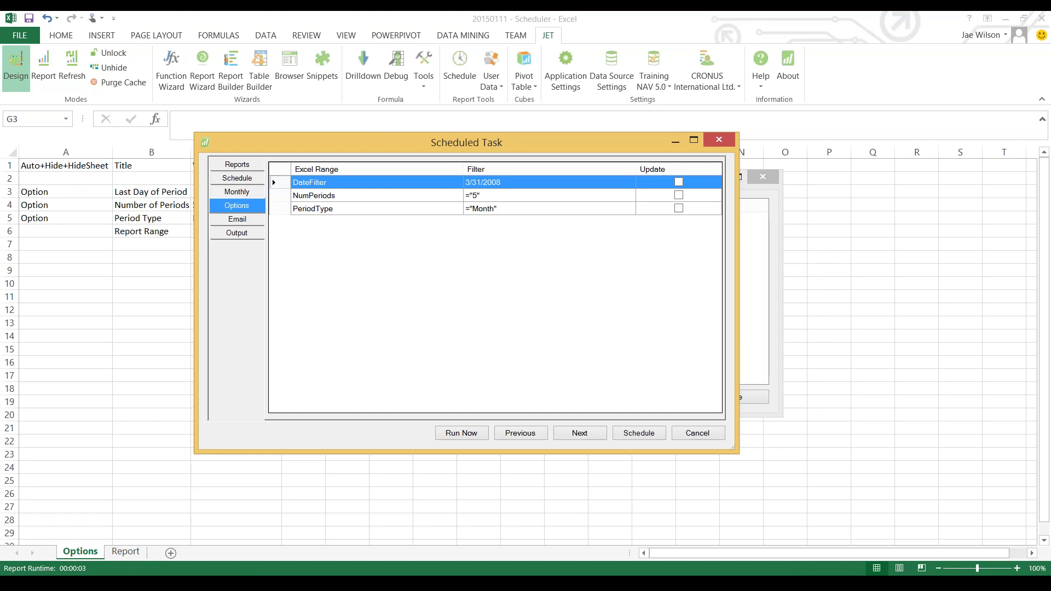
# Step: Set the task's DateFilter option to =today()
pyautogui.click(481, 183)
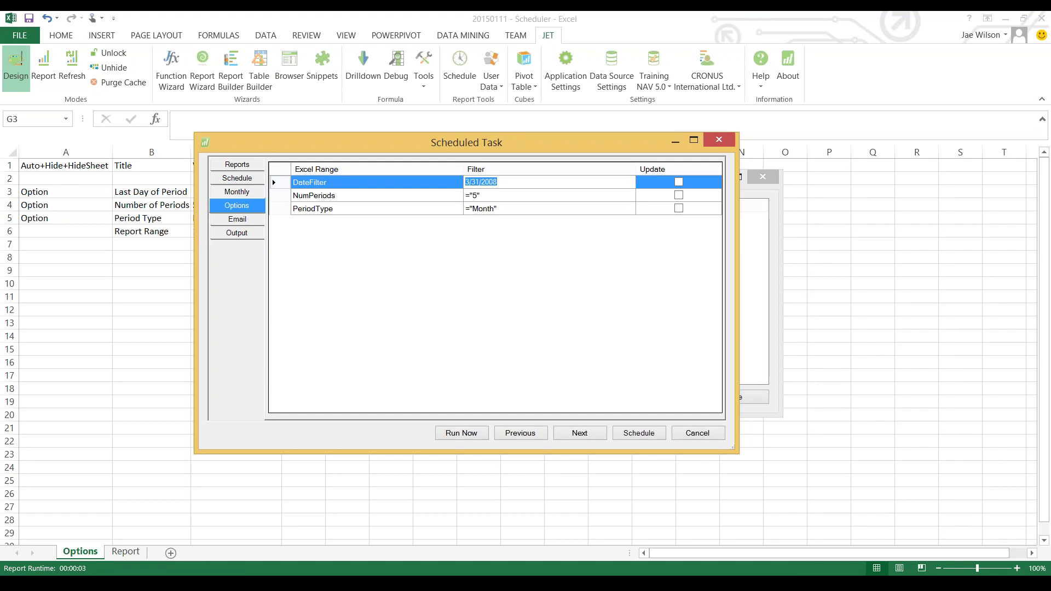
pyautogui.write('=today()')
pyautogui.press('Return')
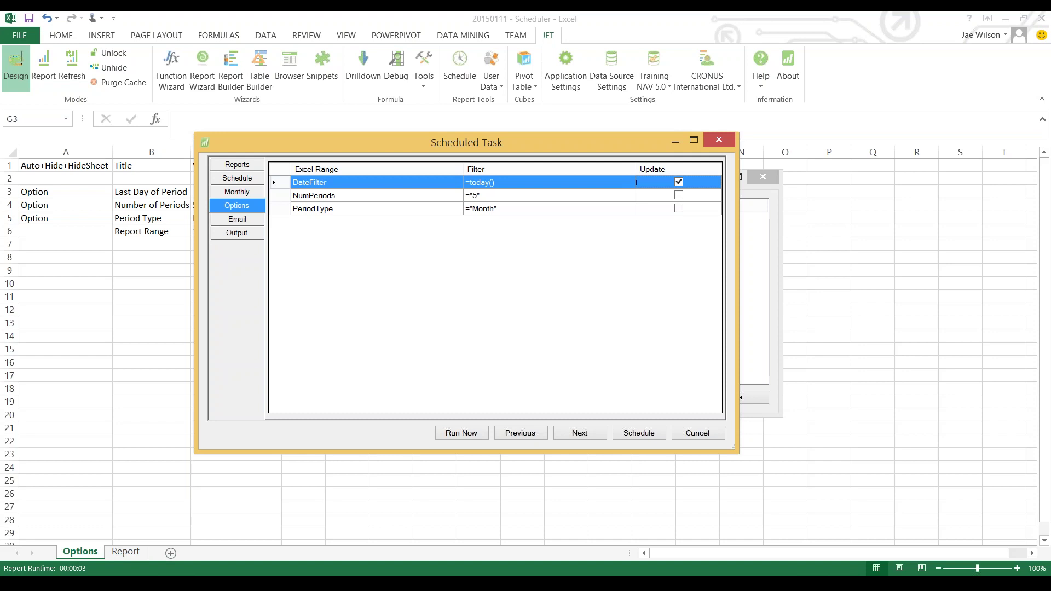
# Step: Set the task's NumPeriods filter to ="8" and mark the NumPeriods and PeriodType options for updating
pyautogui.click(482, 196)
pyautogui.click(476, 195)
pyautogui.press('BackSpace')
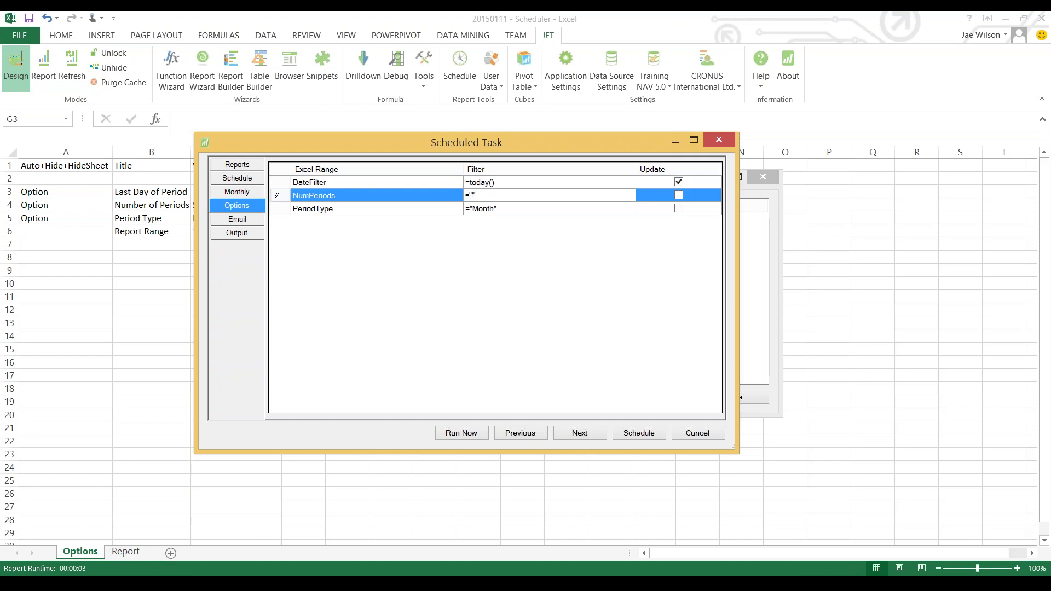
pyautogui.write('8')
pyautogui.press('Return')
pyautogui.click(679, 195)
pyautogui.click(678, 208)
# Step: Try sending the report by e-mail with recipients from an Excel named range, review the available ranges, and turn e-mail sending back off
pyautogui.click(237, 219)
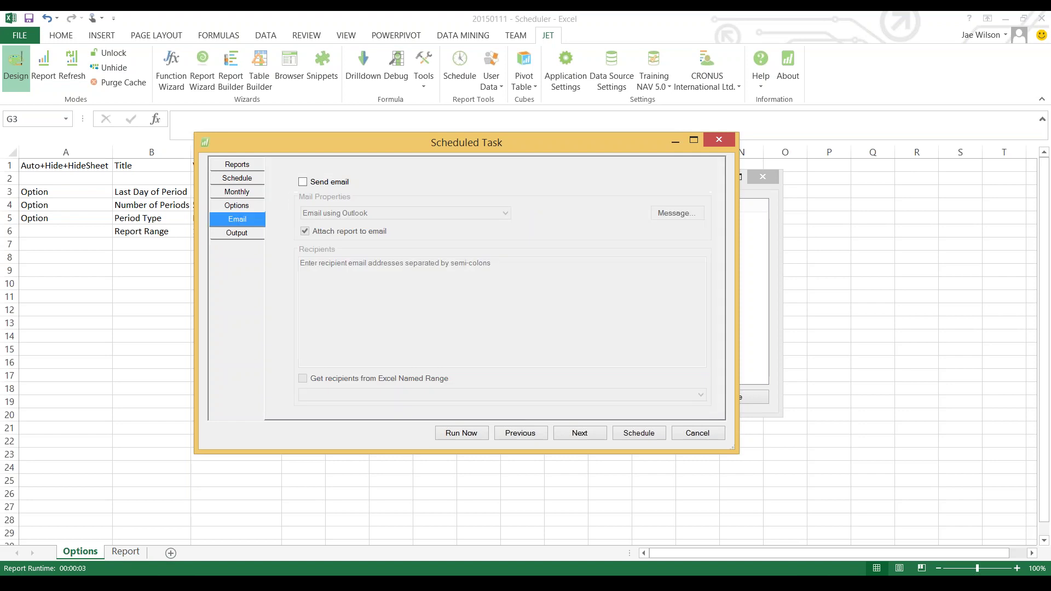
pyautogui.click(302, 181)
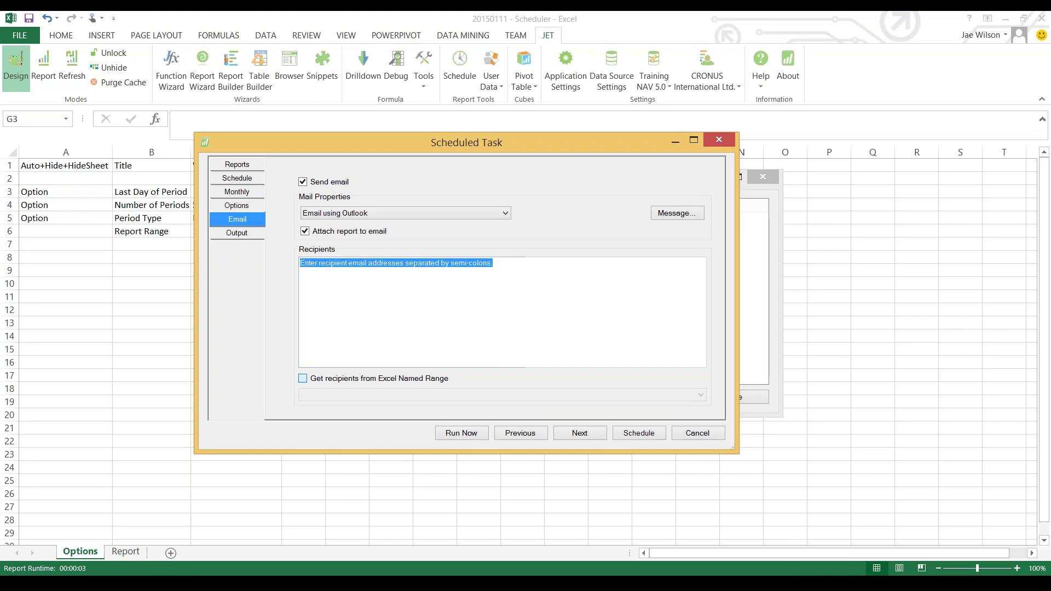
pyautogui.click(302, 378)
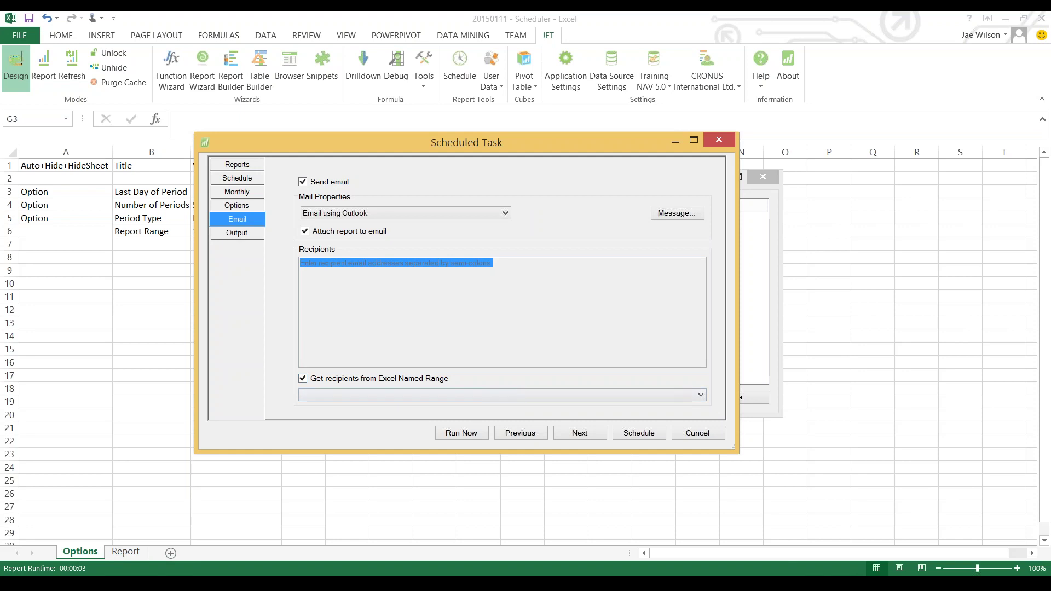
pyautogui.moveTo(383, 142); pyautogui.dragTo(498, 154)
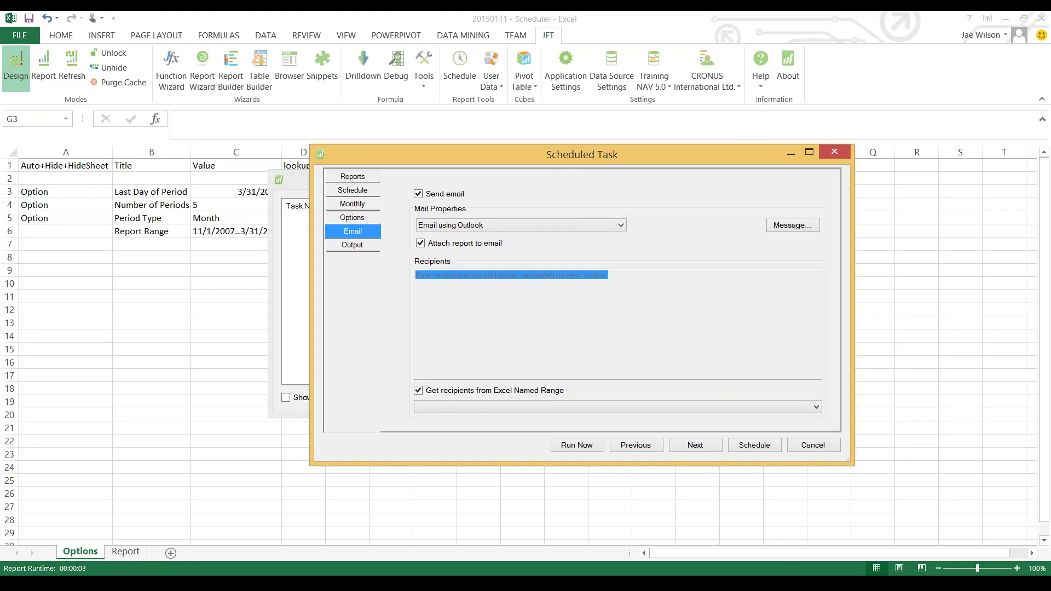
pyautogui.click(817, 406)
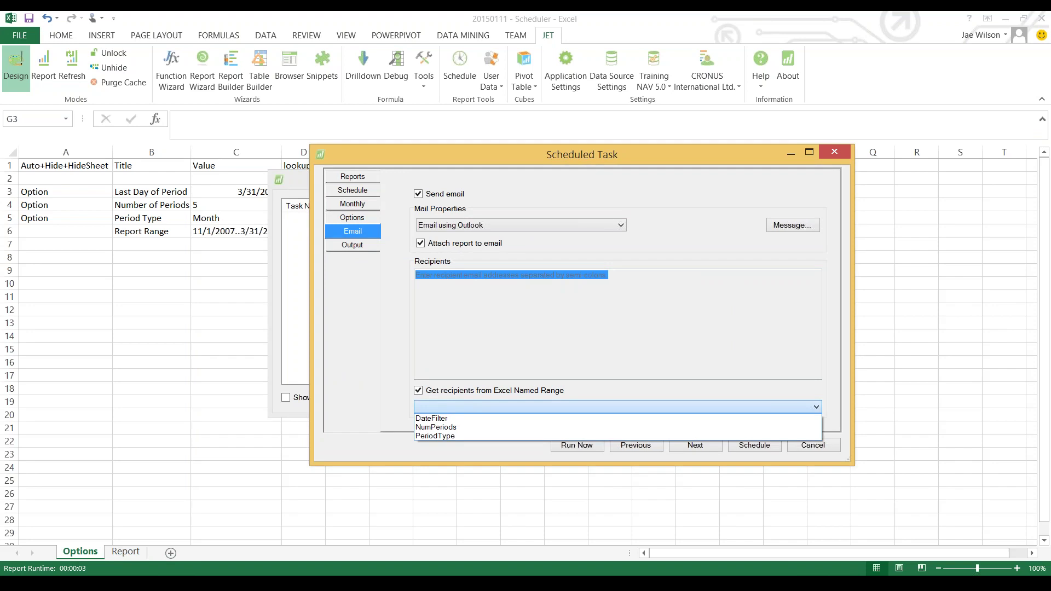
pyautogui.press('Escape')
pyautogui.click(418, 193)
# Step: Set the task's output format to Values Only Workbook and have hidden rows, columns, and sheets removed
pyautogui.click(352, 245)
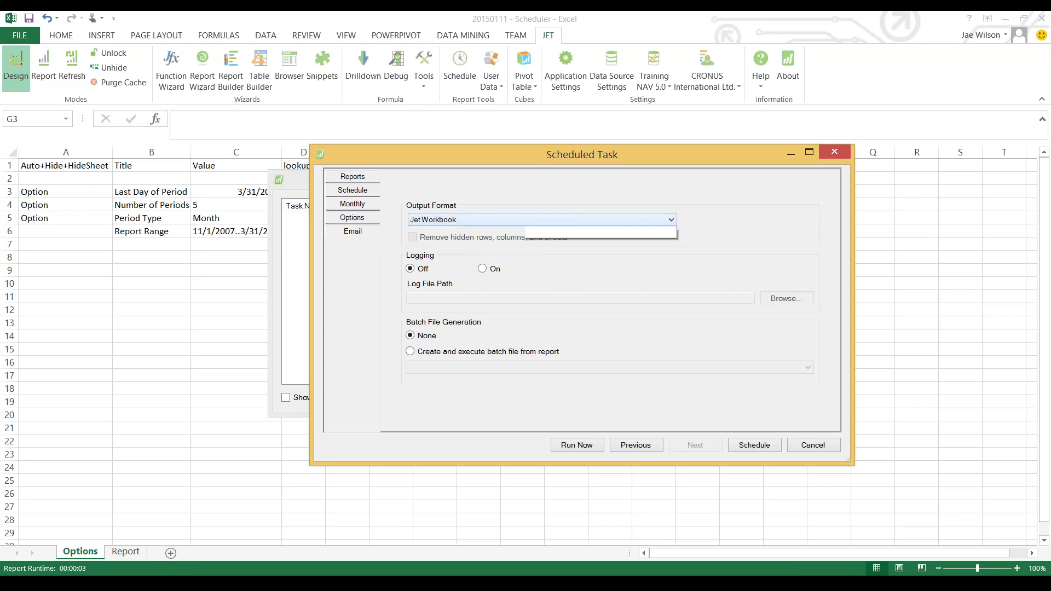
pyautogui.click(542, 220)
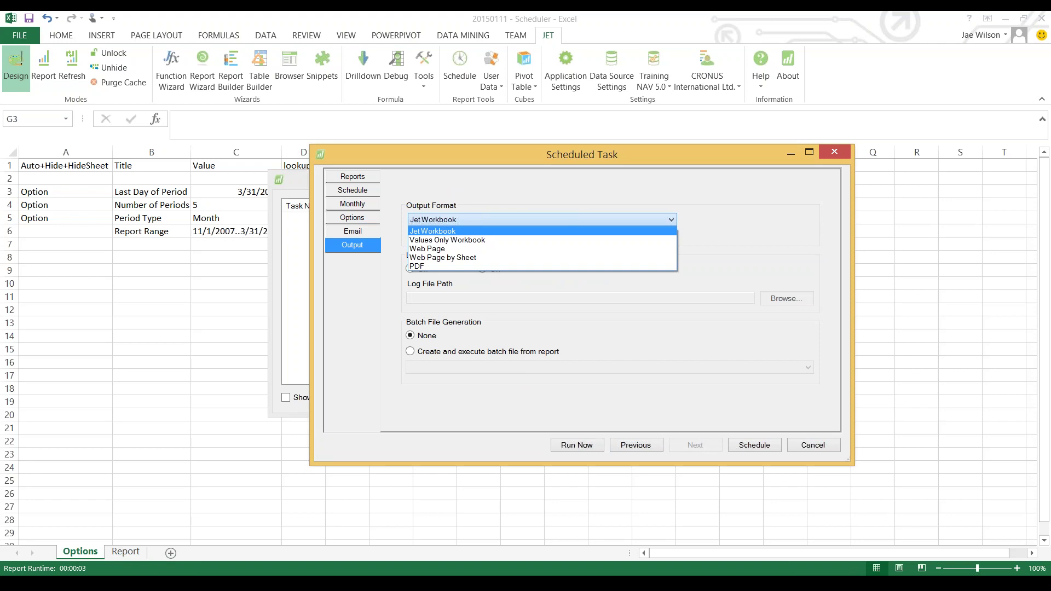
pyautogui.press('Escape')
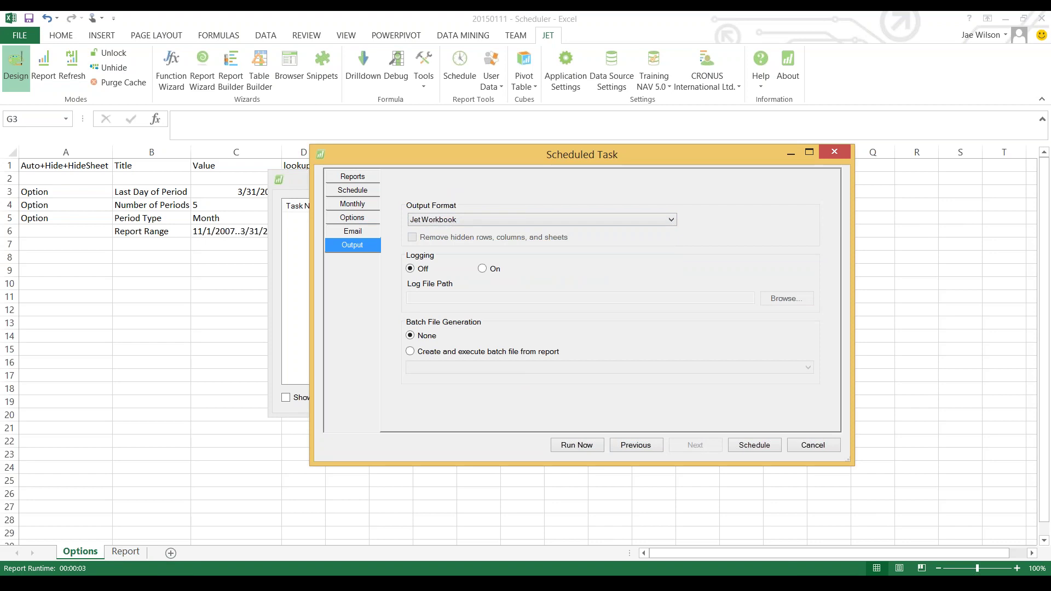
pyautogui.click(671, 219)
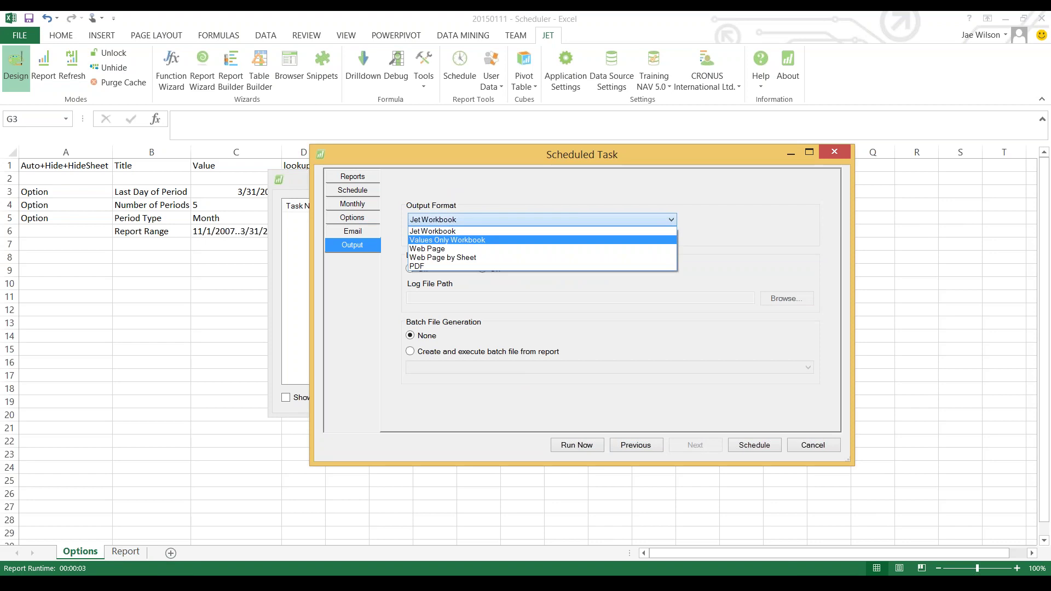
pyautogui.press('Return')
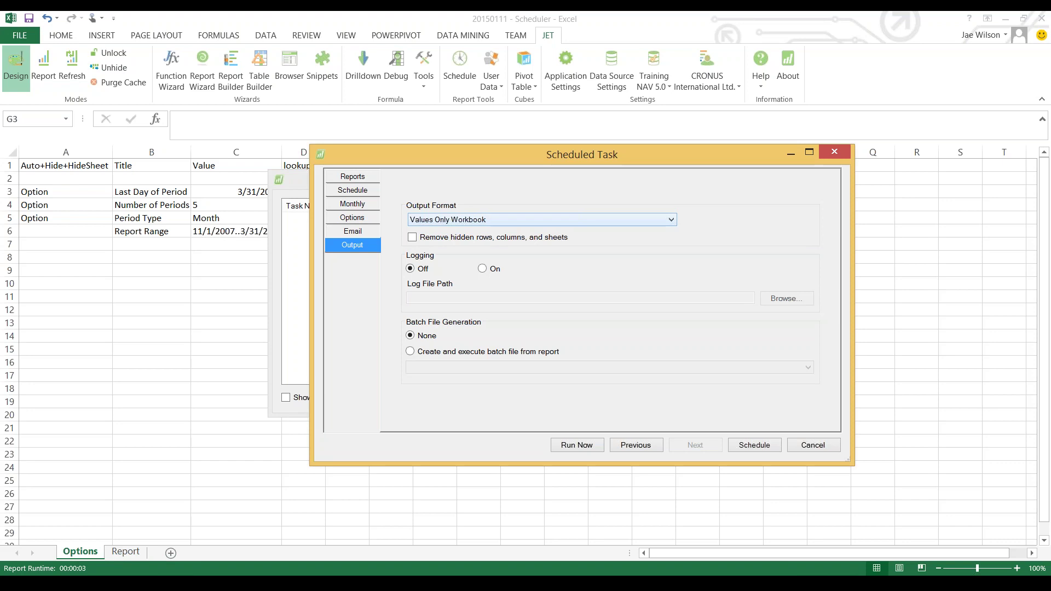
pyautogui.click(412, 237)
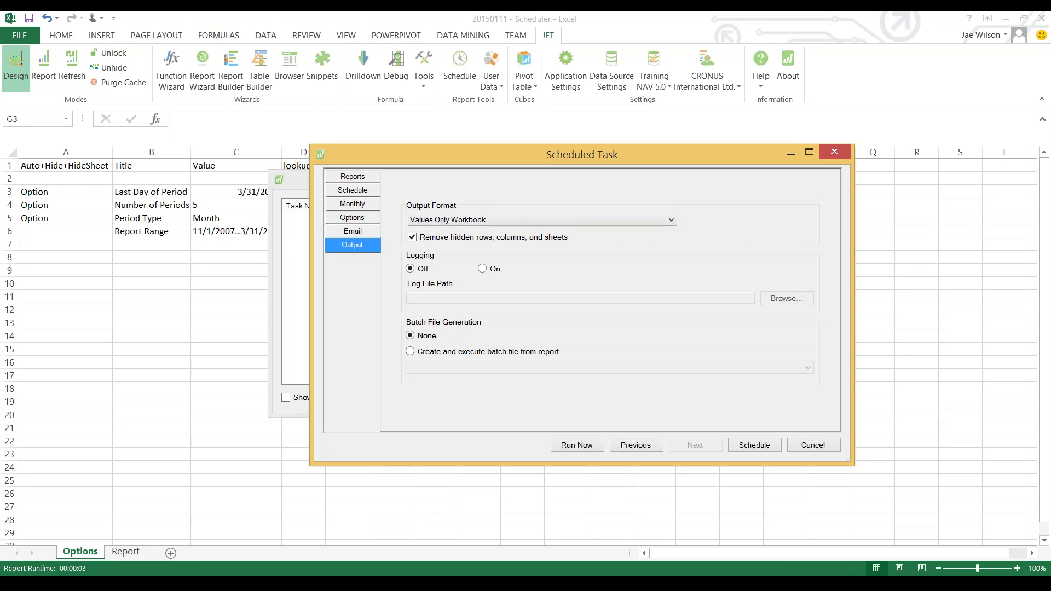
# Step: Turn on logging for the task and save the log as Log.txt in the Jet Scheduler Log folder
pyautogui.click(482, 268)
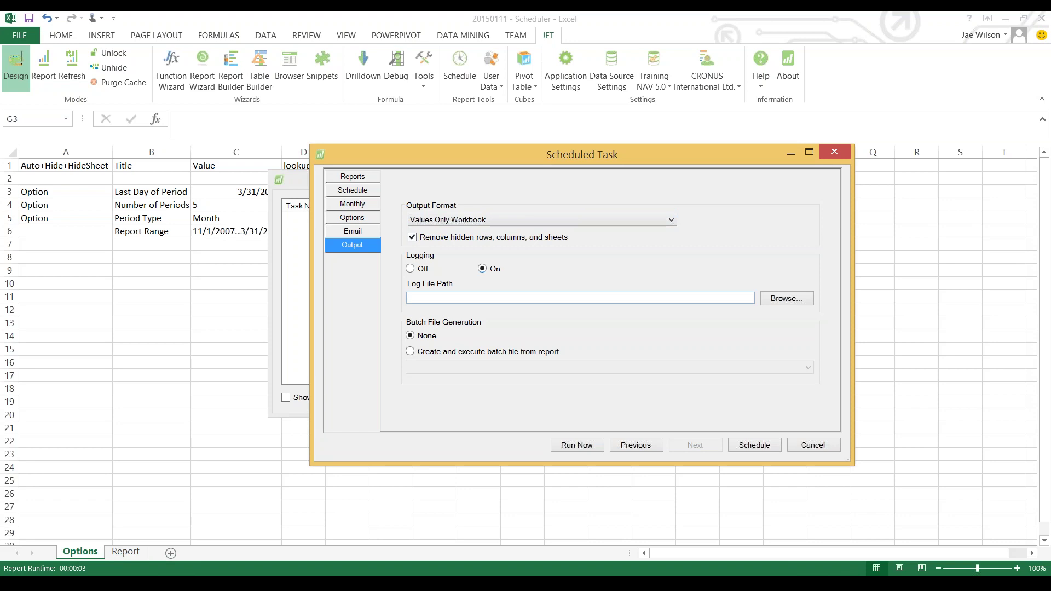
pyautogui.click(787, 298)
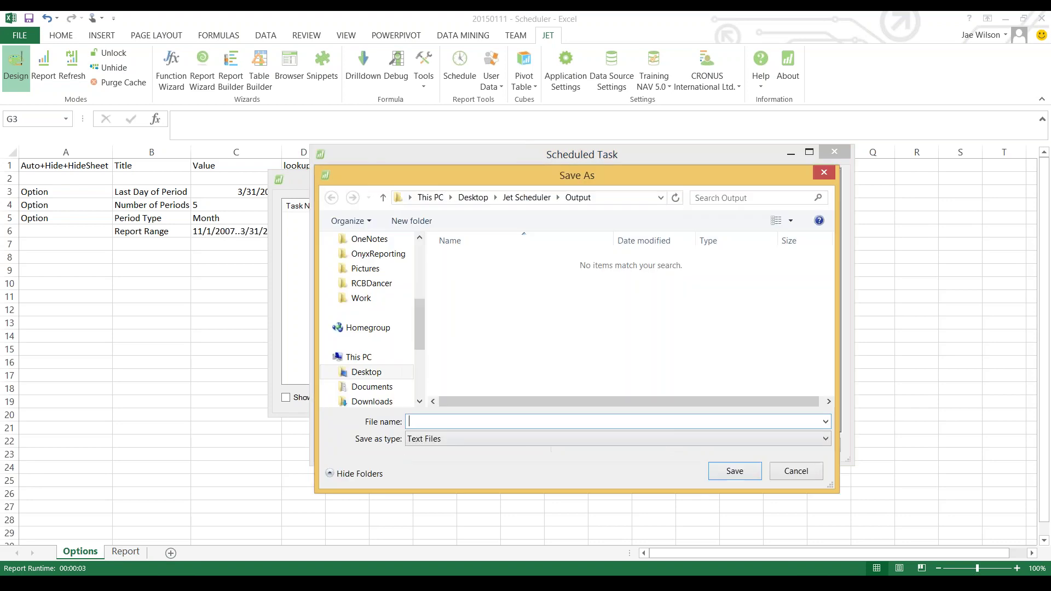
pyautogui.click(527, 197)
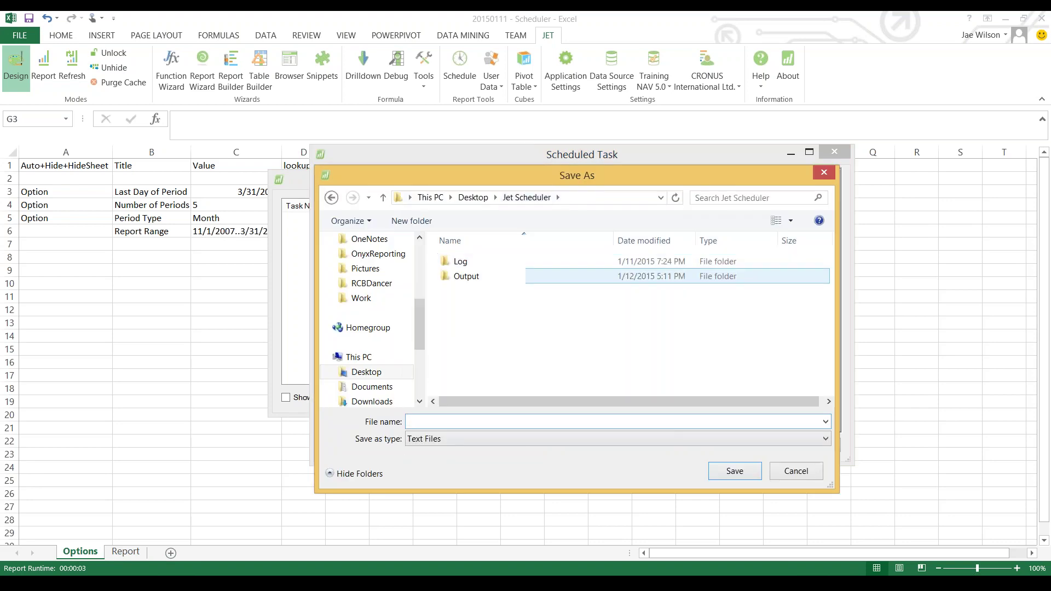
pyautogui.click(482, 261)
pyautogui.doubleClick(482, 261)
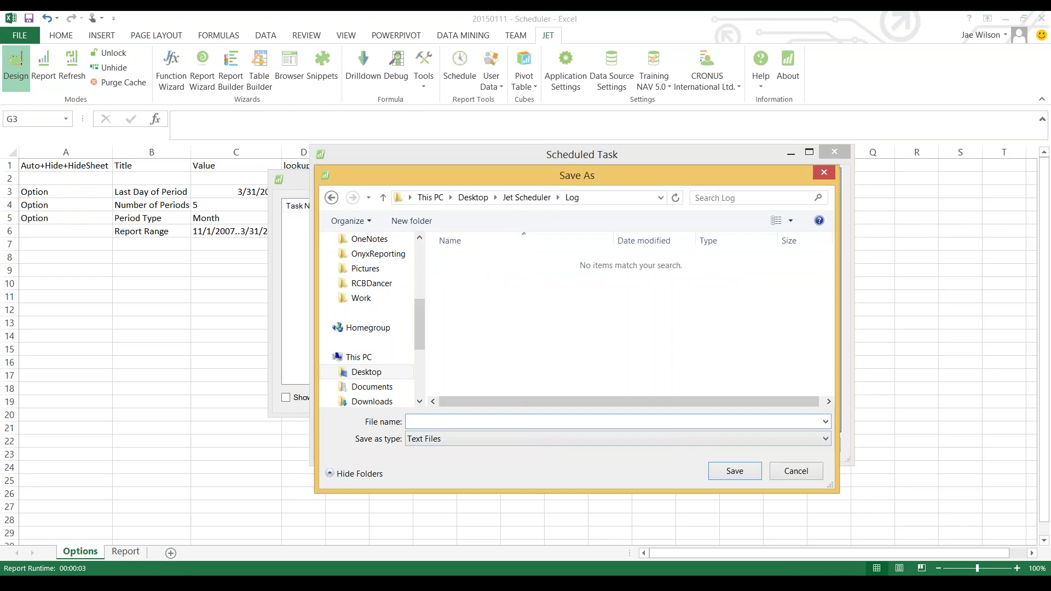
pyautogui.write('Log.')
pyautogui.click(734, 471)
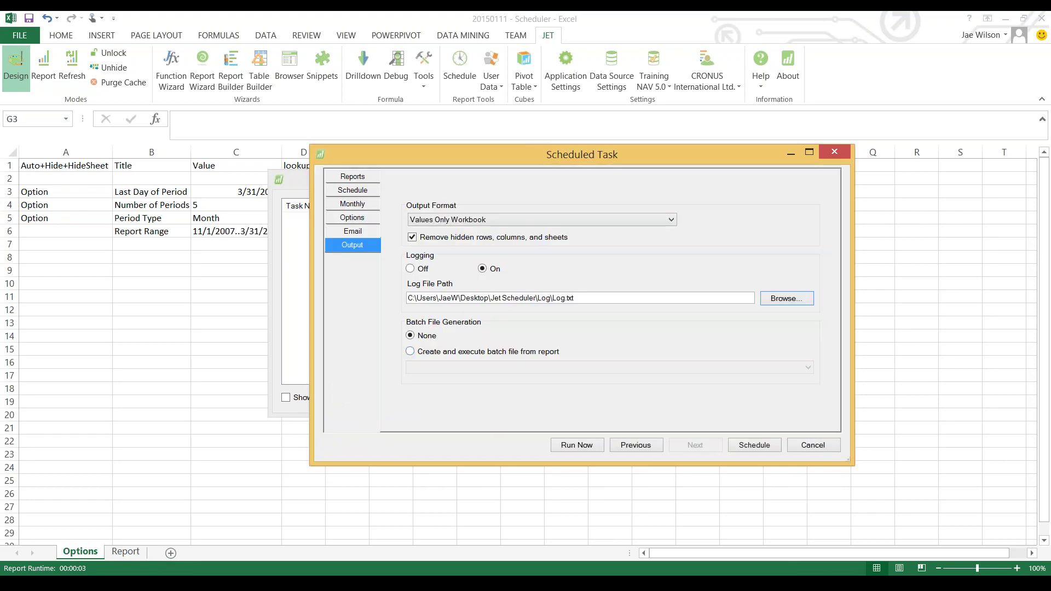
# Step: Schedule the monthly sales task by entering the account password, and select it in the Scheduler's task list
pyautogui.click(755, 445)
pyautogui.click(607, 314)
pyautogui.write('•••••••')
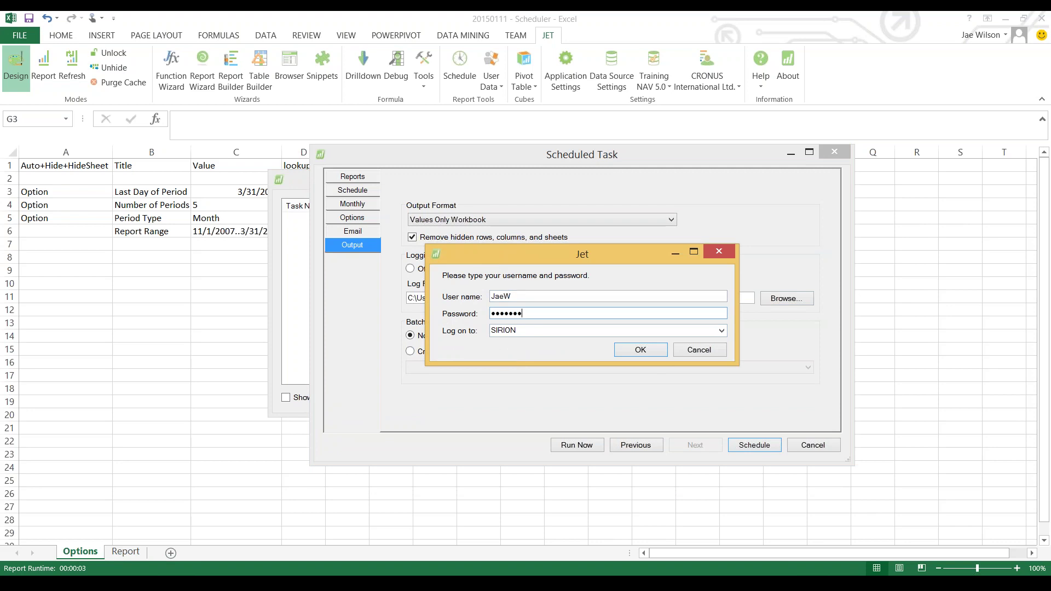
pyautogui.write('•')
pyautogui.press('Return')
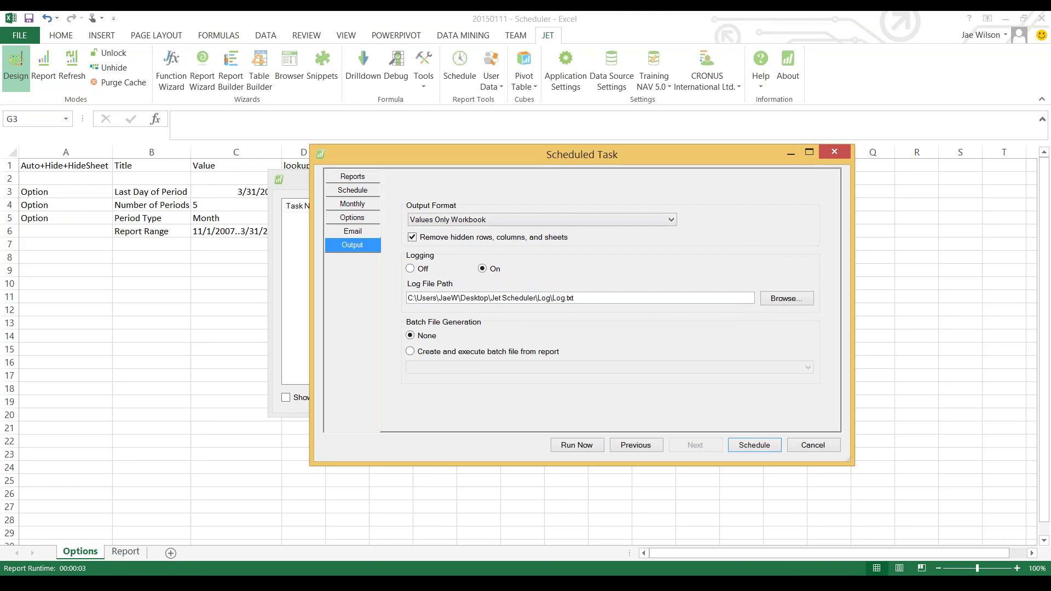
pyautogui.click(308, 218)
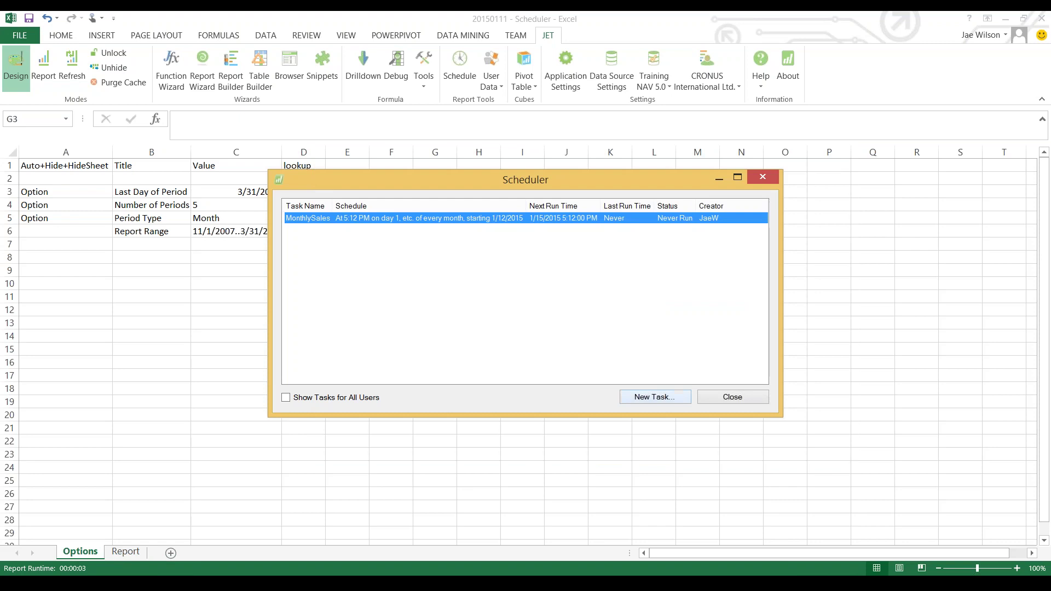
# Step: Create a new single-report task with 20150111 - Scheduler.xlsx as input and WeeklySales.xlsx in the Jet Scheduler Output folder as output
pyautogui.click(655, 396)
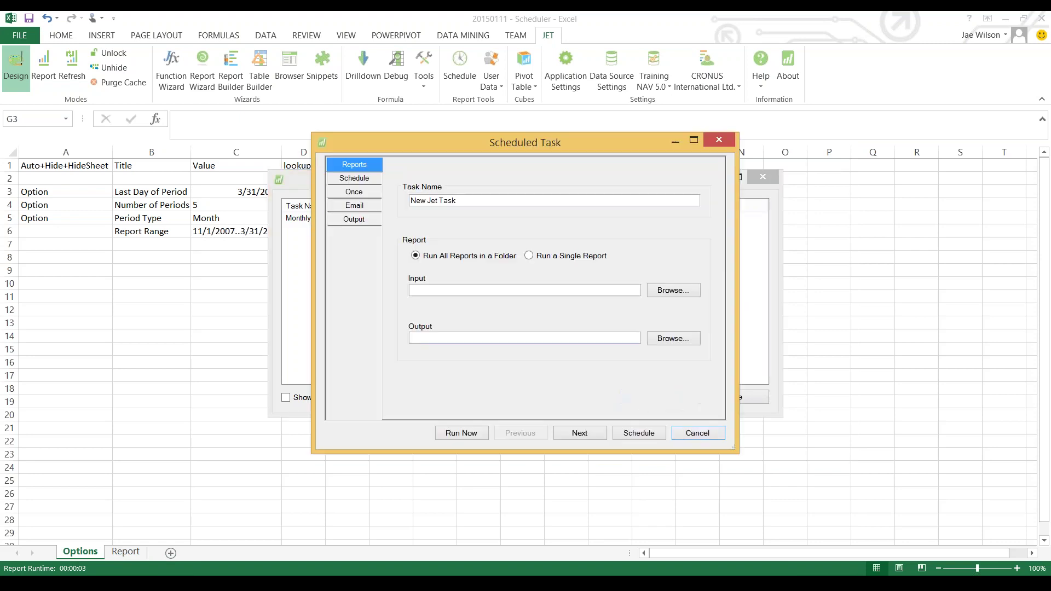
pyautogui.click(525, 290)
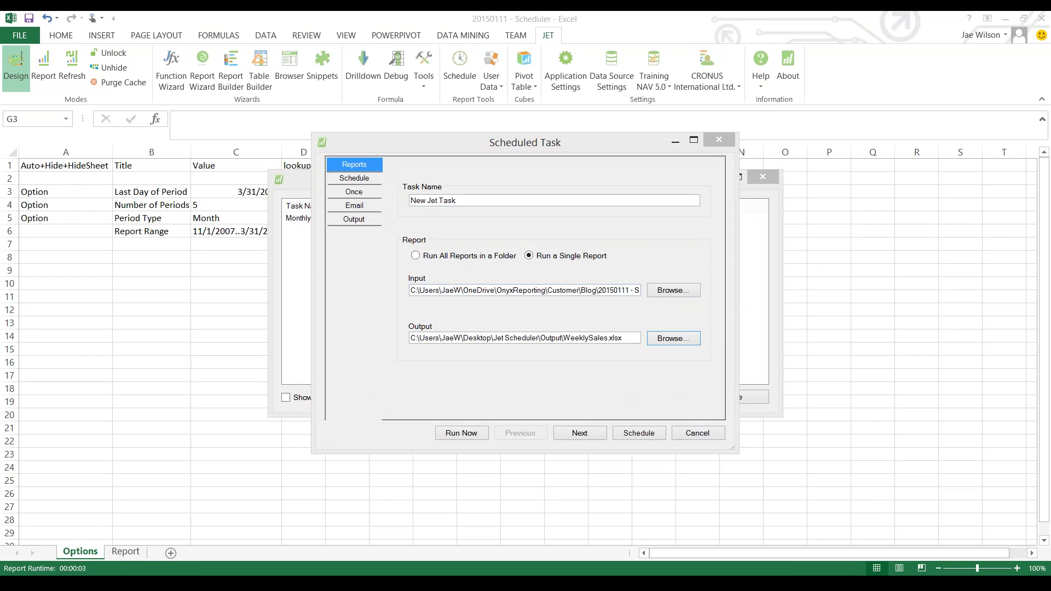
pyautogui.moveTo(312, 290); pyautogui.dragTo(176, 290)
pyautogui.moveTo(546, 290); pyautogui.dragTo(463, 290)
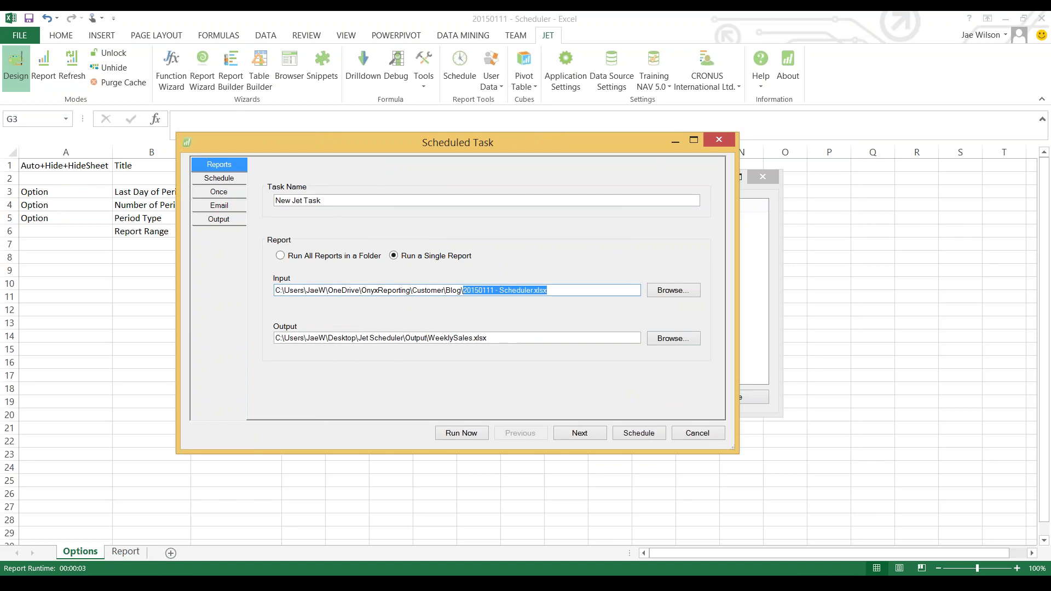
pyautogui.click(454, 337)
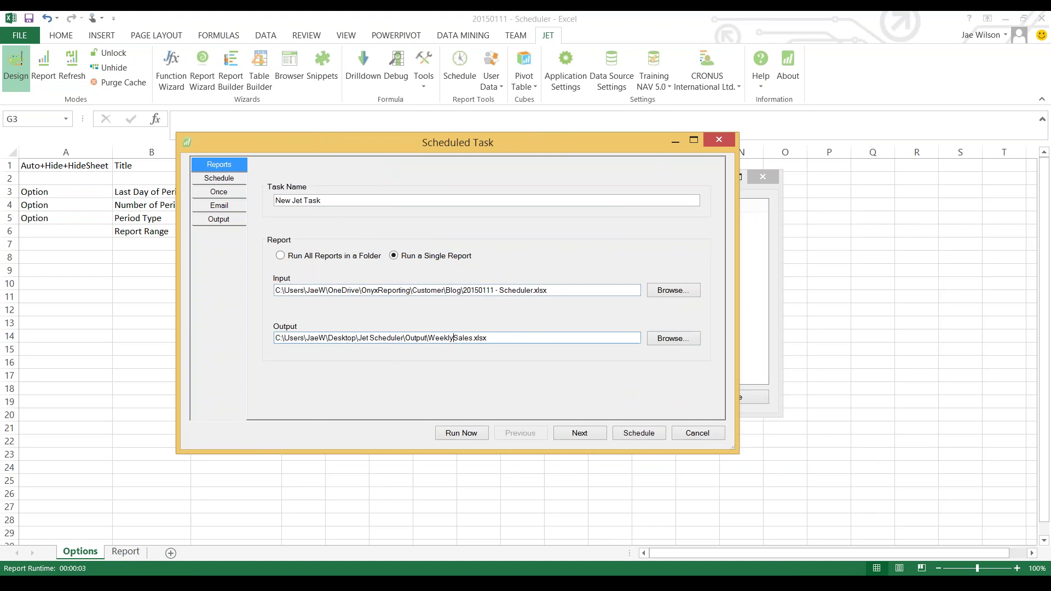
pyautogui.doubleClick(454, 337)
# Step: Name the new task Weekly Sales and continue to its schedule settings
pyautogui.moveTo(322, 201); pyautogui.dragTo(274, 200)
pyautogui.write('Weekly ')
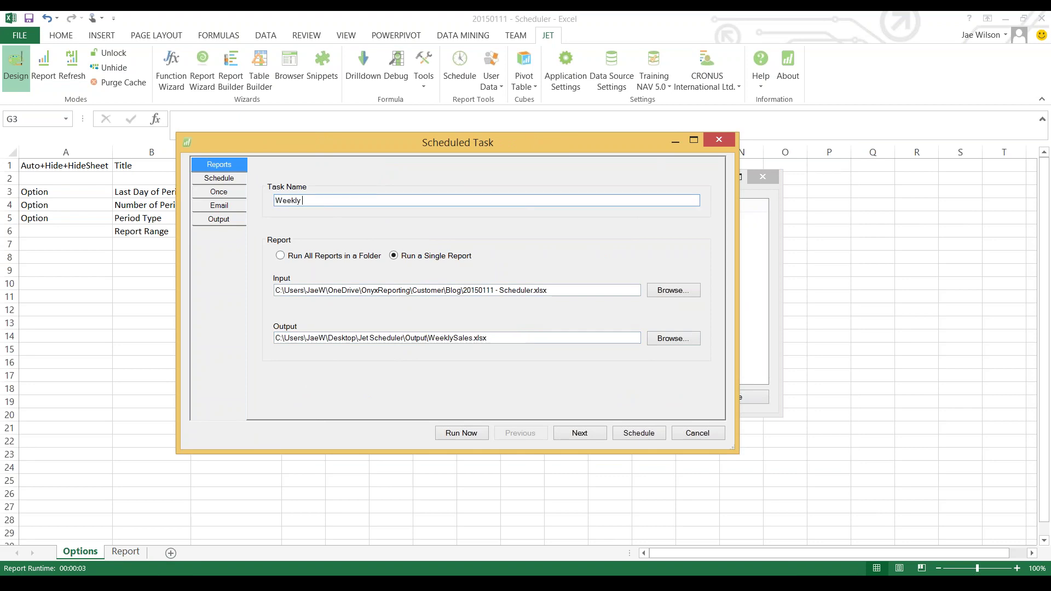
pyautogui.write('Sales')
pyautogui.press('Return')
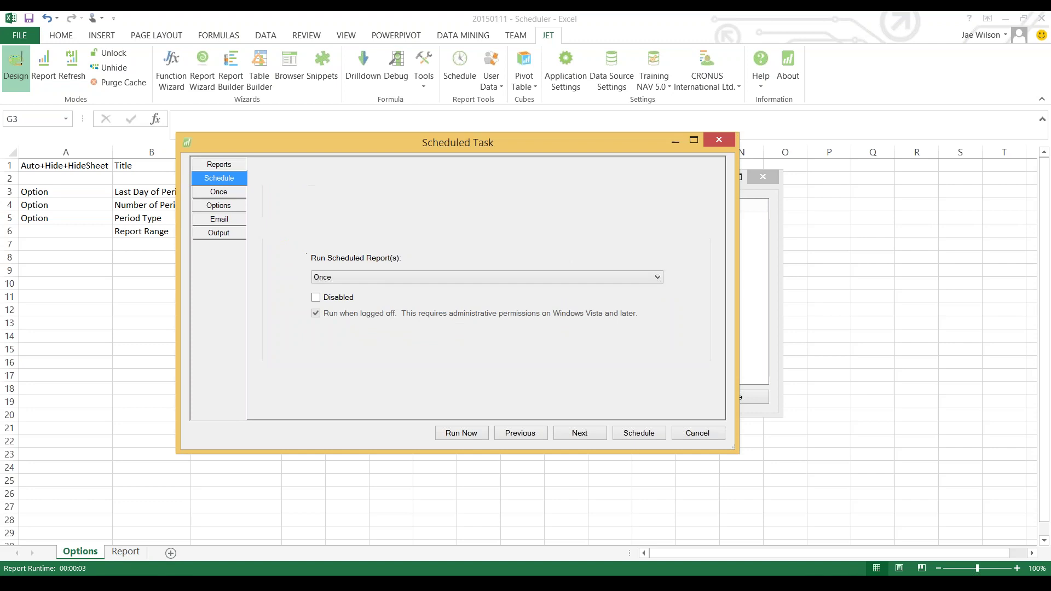
# Step: Schedule the Weekly Sales task to run weekly on Monday
pyautogui.click(487, 277)
pyautogui.click(487, 306)
pyautogui.click(219, 192)
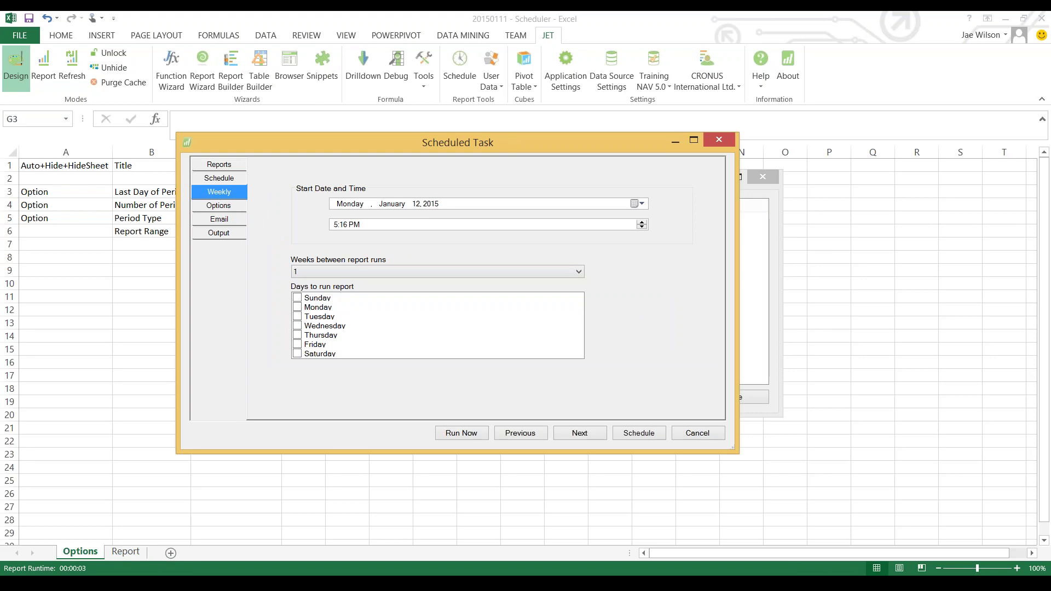
pyautogui.click(297, 307)
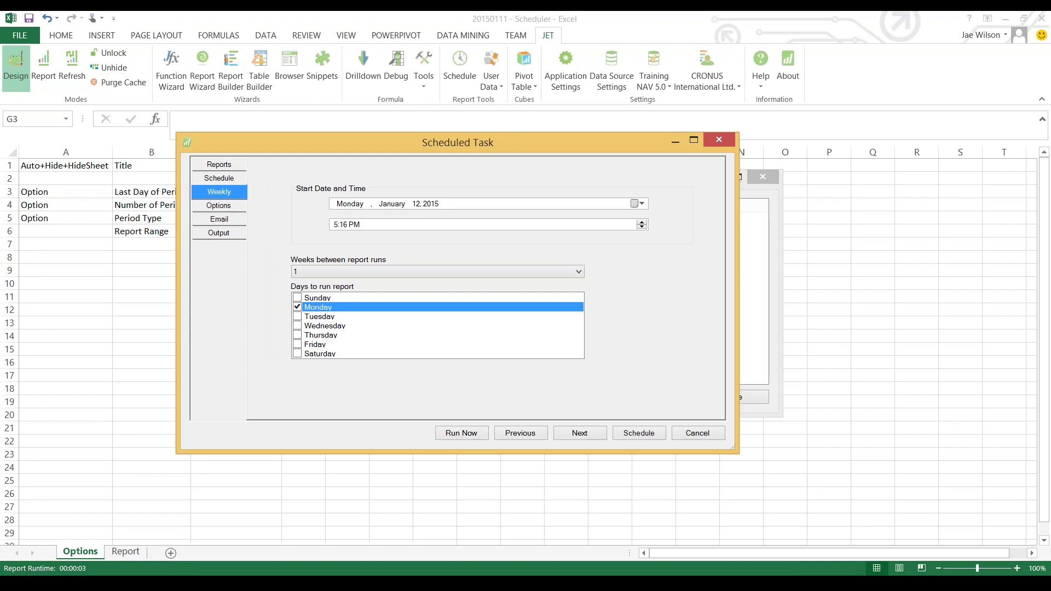
pyautogui.press('Return')
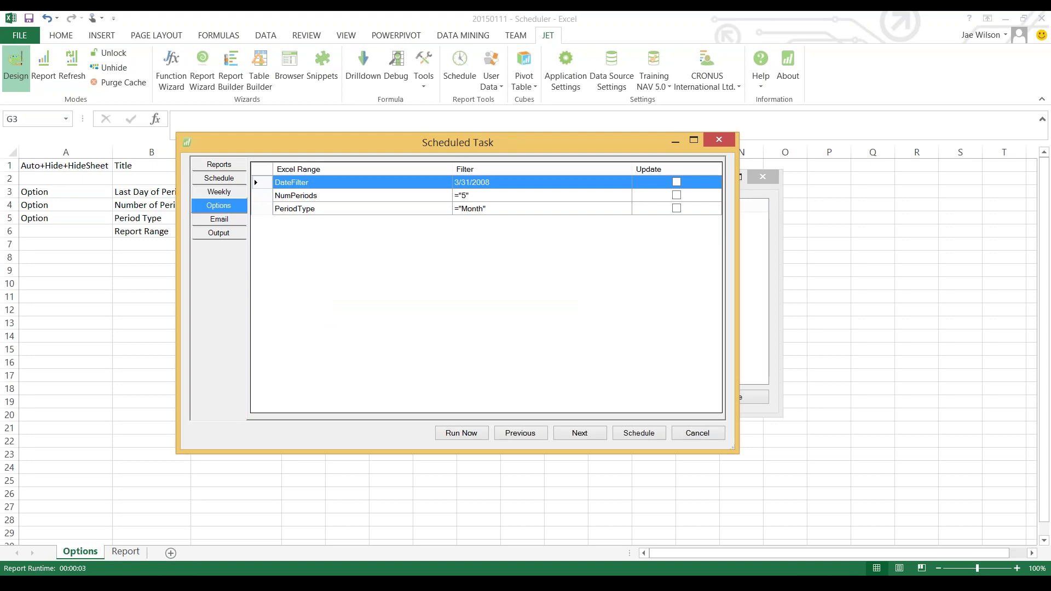
# Step: Set the weekly task's DateFilter option to =today()-3
pyautogui.click(471, 182)
pyautogui.write('=otd')
pyautogui.press('BackSpace')
pyautogui.press('BackSpace')
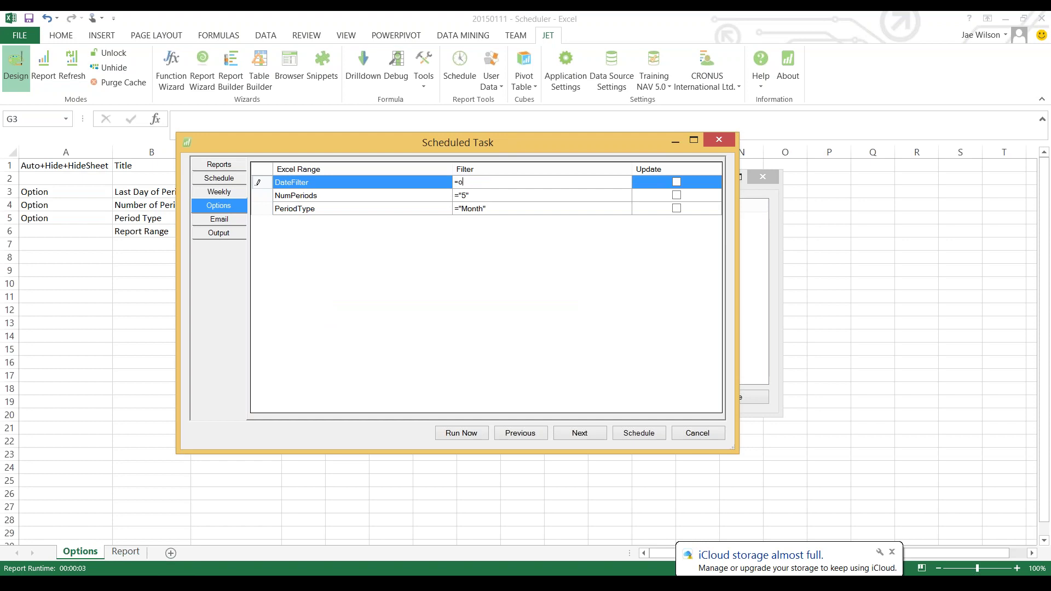
pyautogui.press('BackSpace')
pyautogui.write('today()-3')
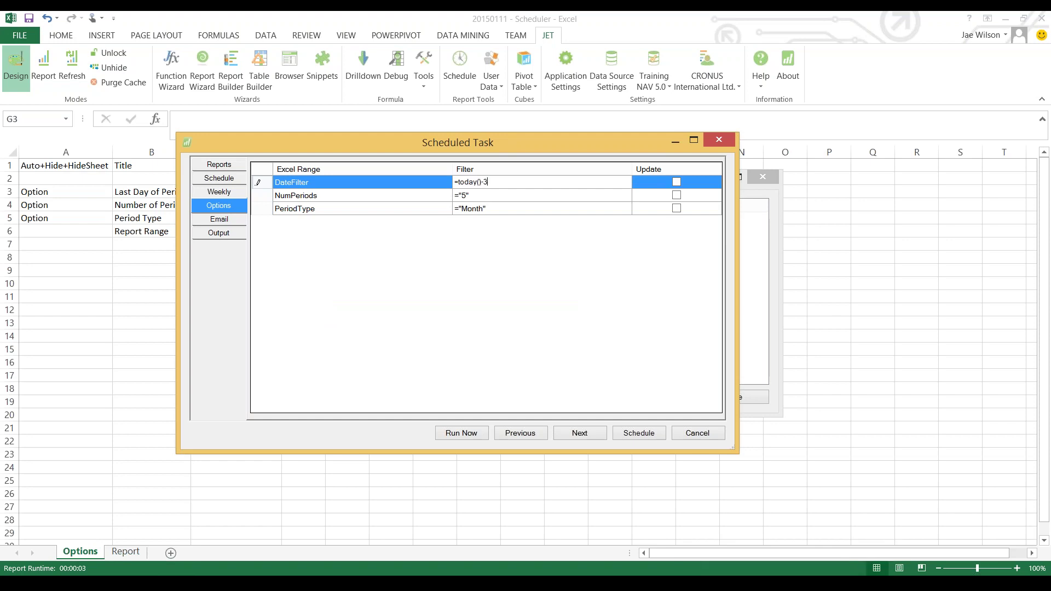
pyautogui.press('Tab')
# Step: Set the weekly task's NumPeriods filter to ="4" and its PeriodType filter to ="Week"
pyautogui.click(254, 192)
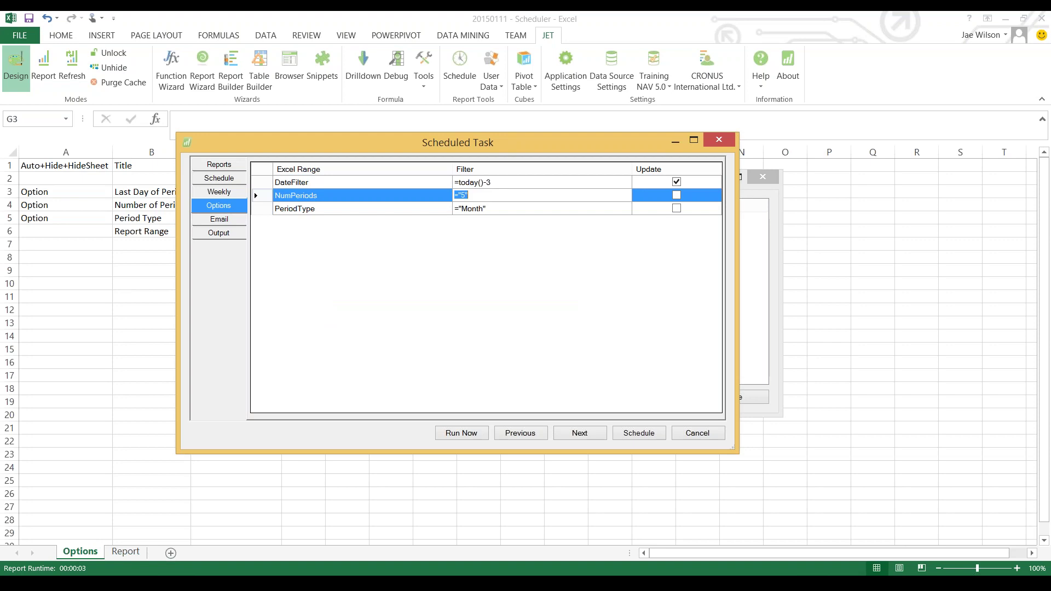
pyautogui.hotkey('shift', 'Left')
pyautogui.write('4')
pyautogui.click(254, 207)
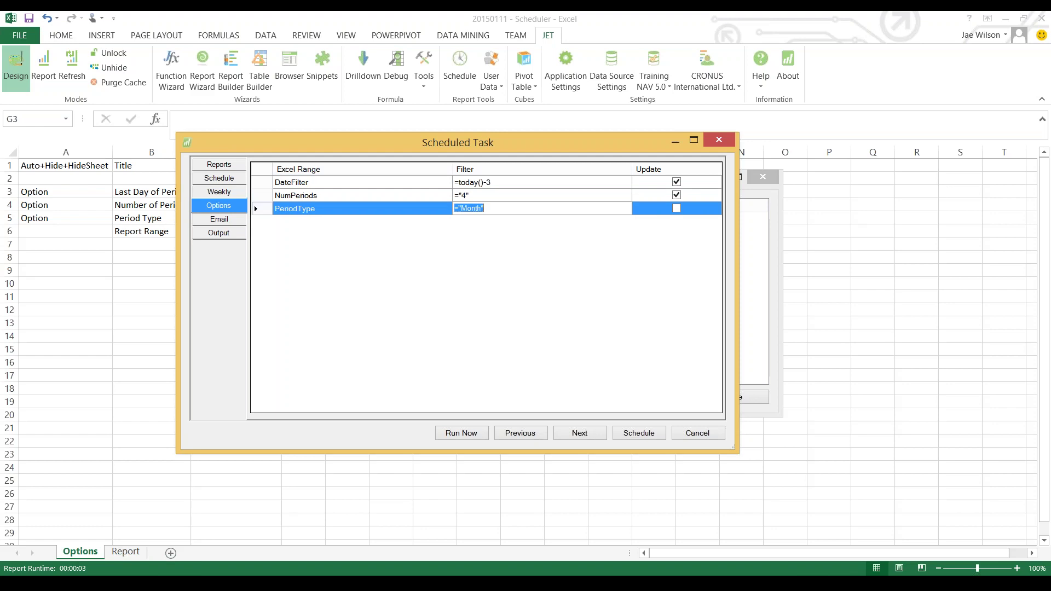
pyautogui.click(484, 209)
pyautogui.press('Left')
pyautogui.hotkey('ctrl', 'shift', 'Left')
pyautogui.write('Week')
pyautogui.press('Tab')
# Step: Set the weekly task's output to Values Only Workbook with hidden rows, columns, and sheets removed
pyautogui.click(219, 233)
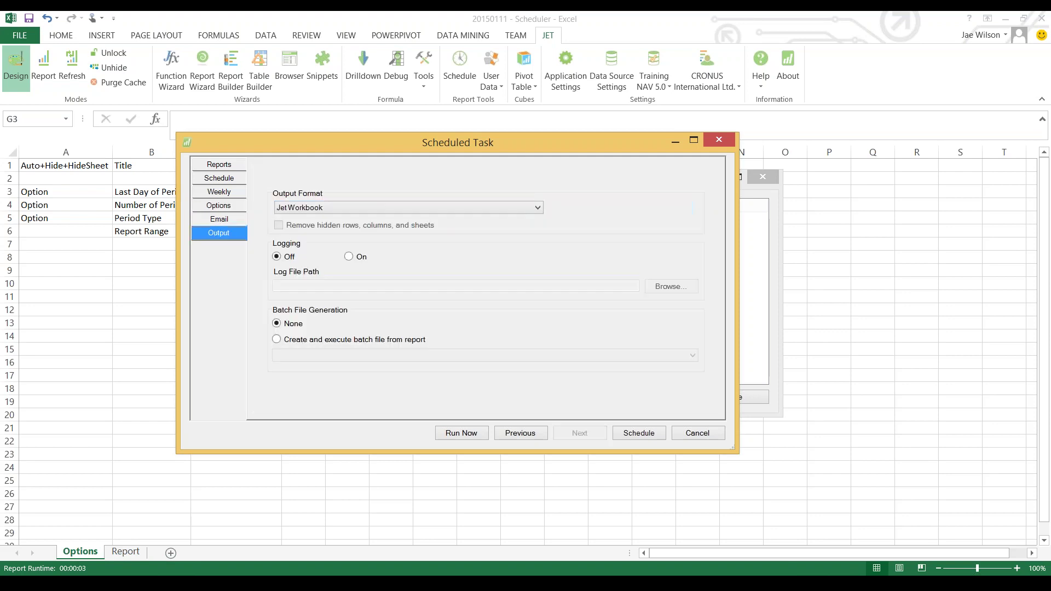
pyautogui.click(355, 208)
pyautogui.click(328, 228)
pyautogui.press('Tab')
pyautogui.press('space')
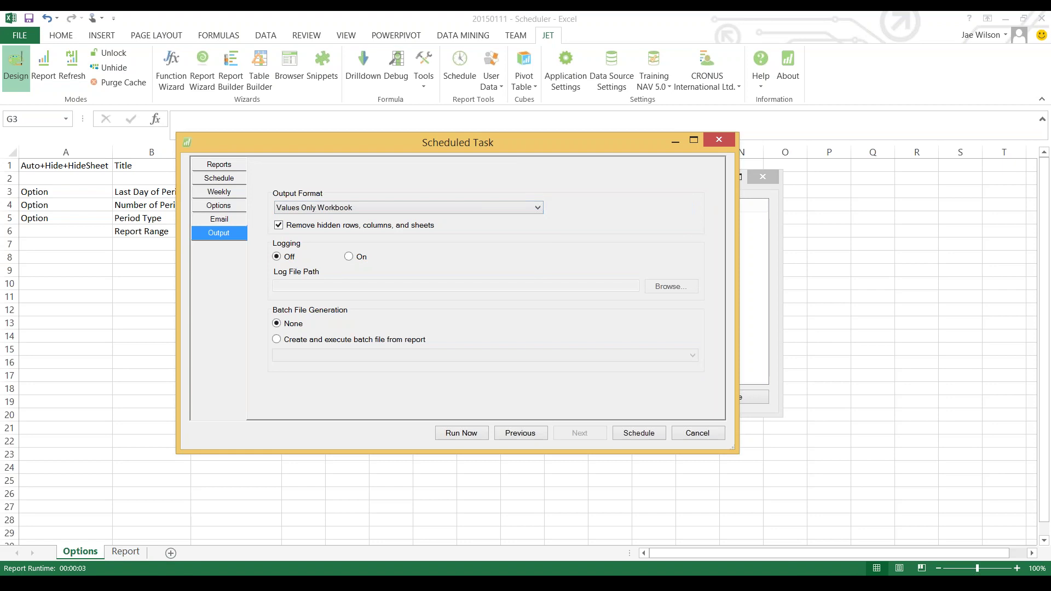
pyautogui.moveTo(457, 143); pyautogui.dragTo(535, 114)
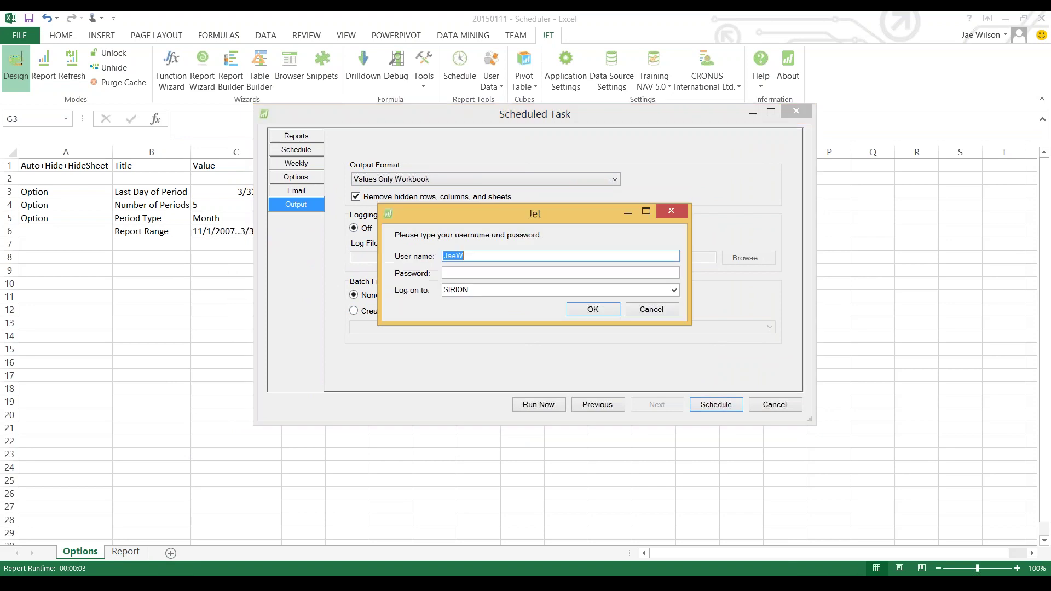
# Step: Try to schedule the Weekly Sales task by entering the account password for the SIRION logon
pyautogui.press('Tab')
pyautogui.write('••••••')
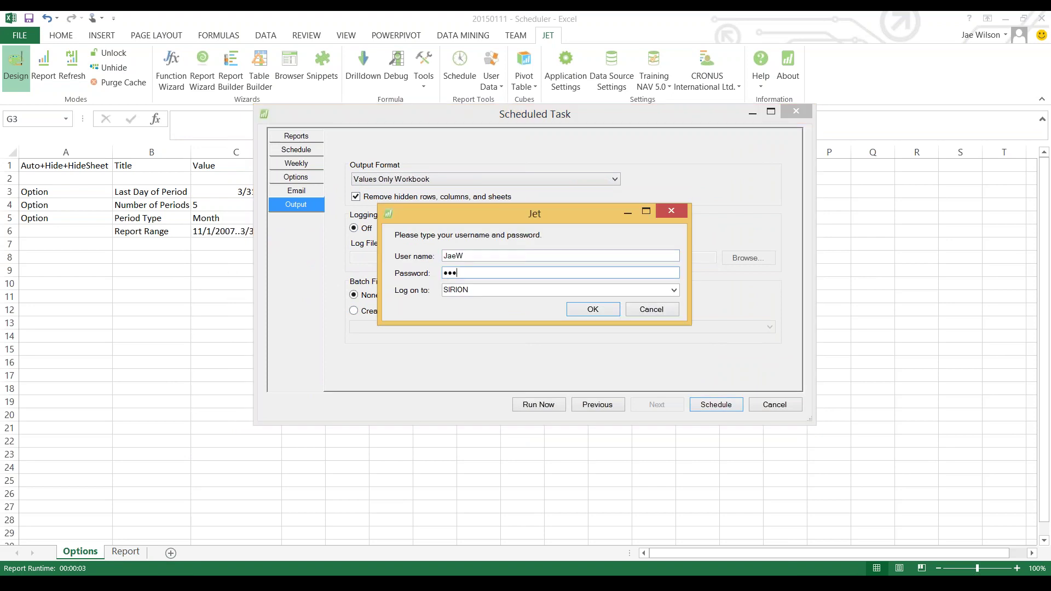
pyautogui.write('••')
pyautogui.press('Return')
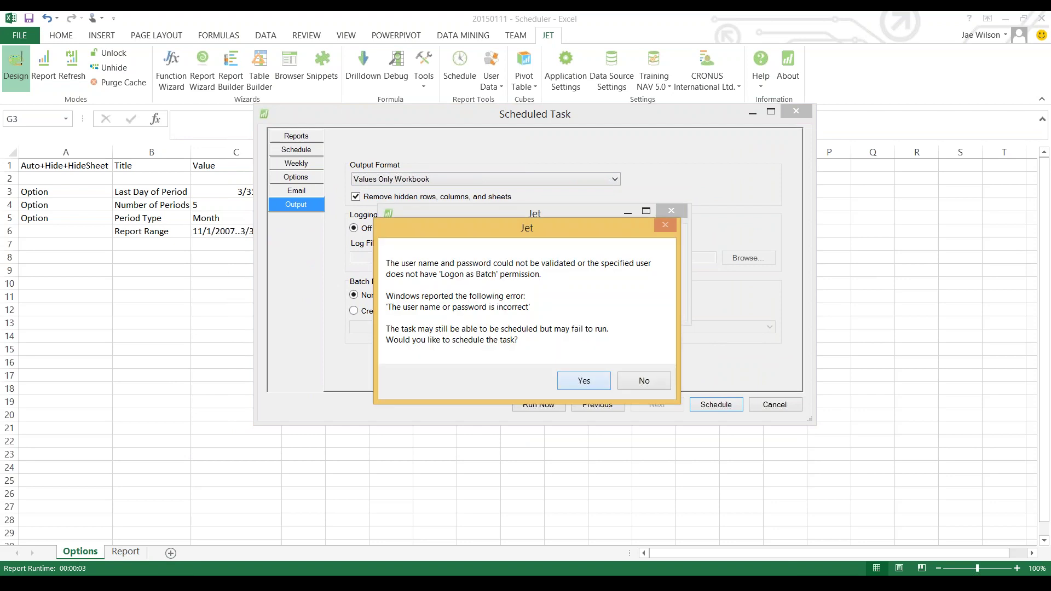
pyautogui.press('Return')
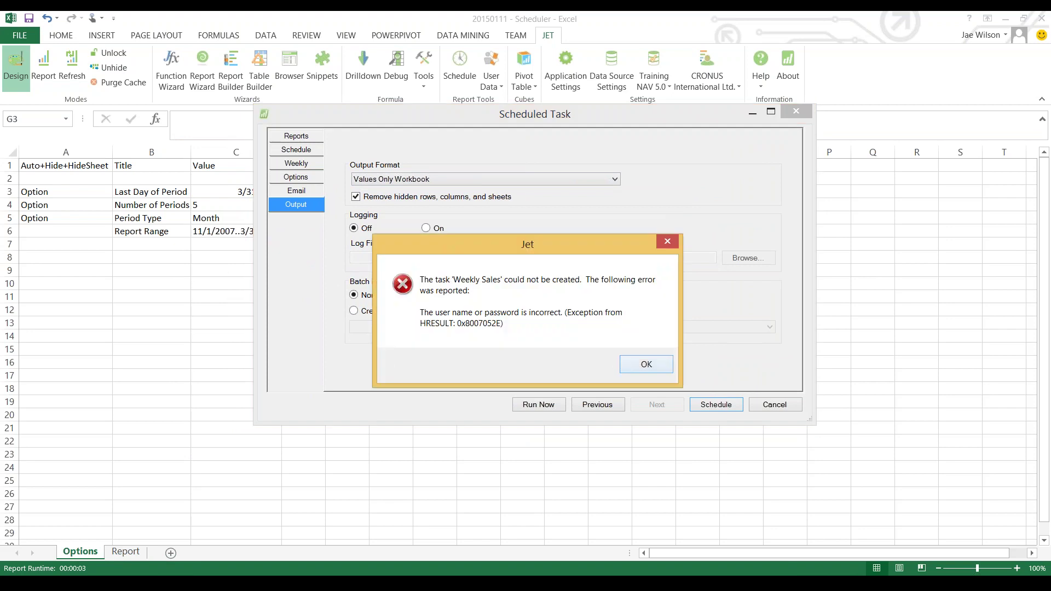
pyautogui.press('Return')
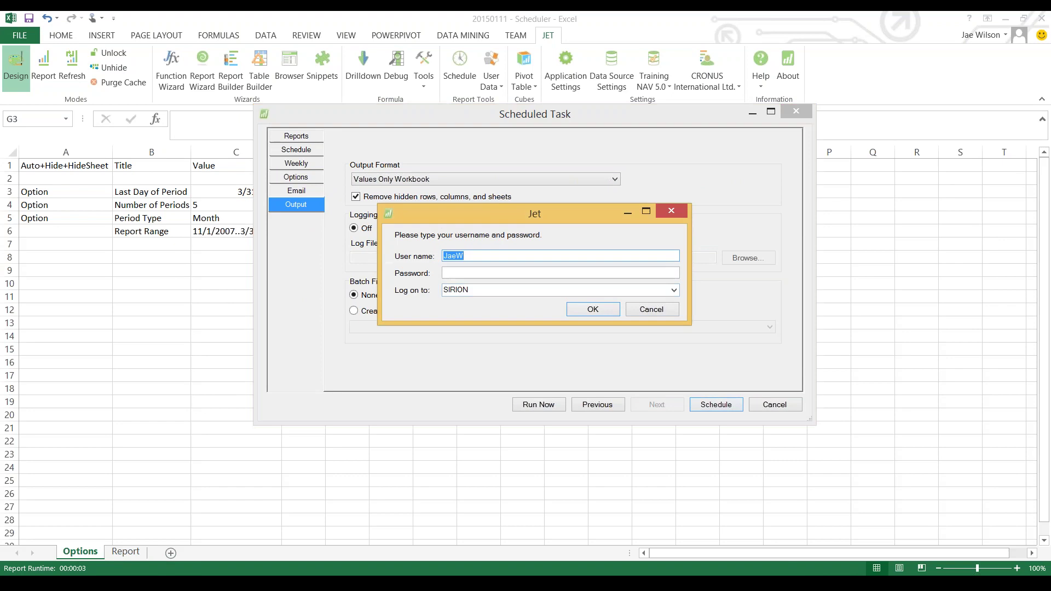
# Step: Re-enter the account password to schedule the Weekly Sales task, and close the Scheduler
pyautogui.click(444, 273)
pyautogui.write('*********')
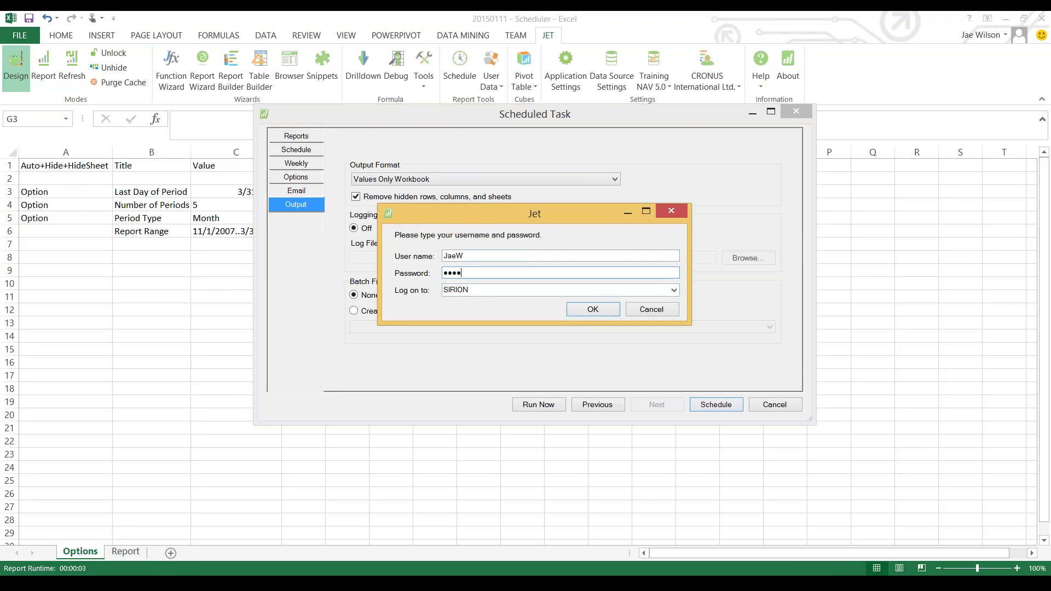
pyautogui.press('Return')
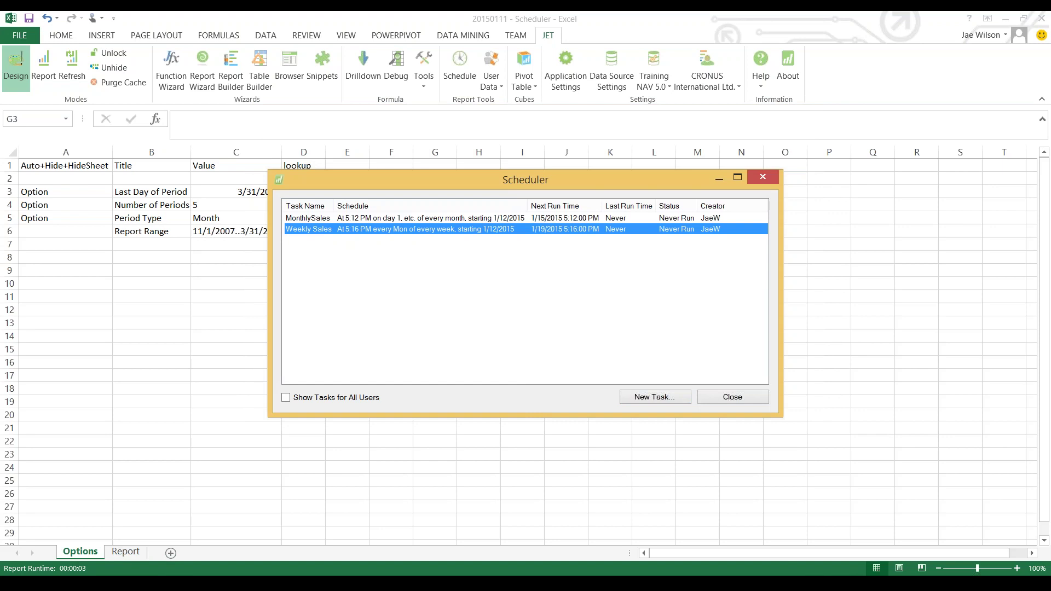
pyautogui.click(733, 397)
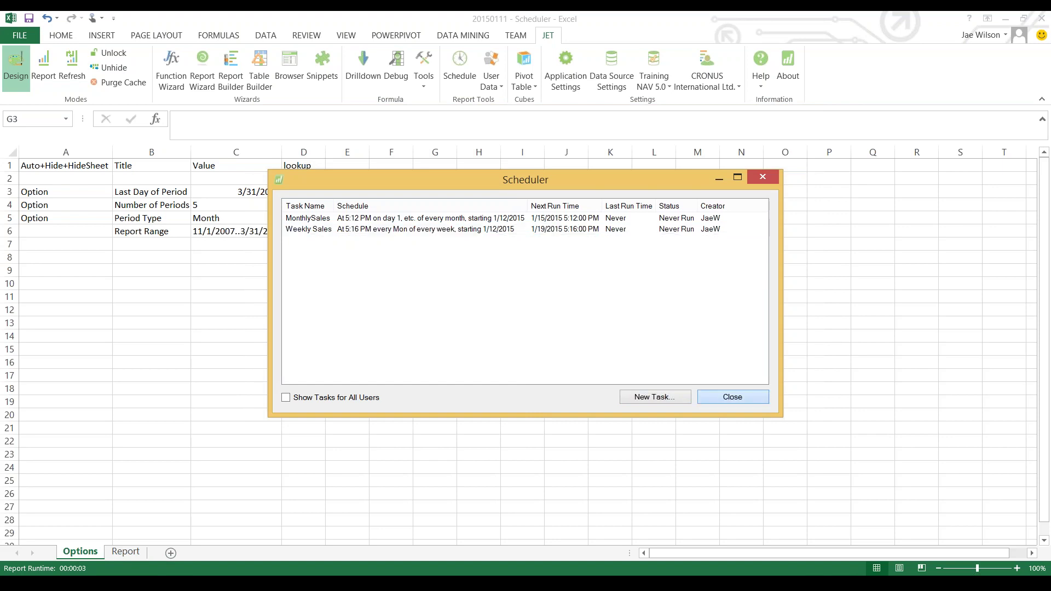
# Step: Review the named cells for Last Day of Period, Number of Periods and Period Type, and view the Report sheet
pyautogui.click(236, 192)
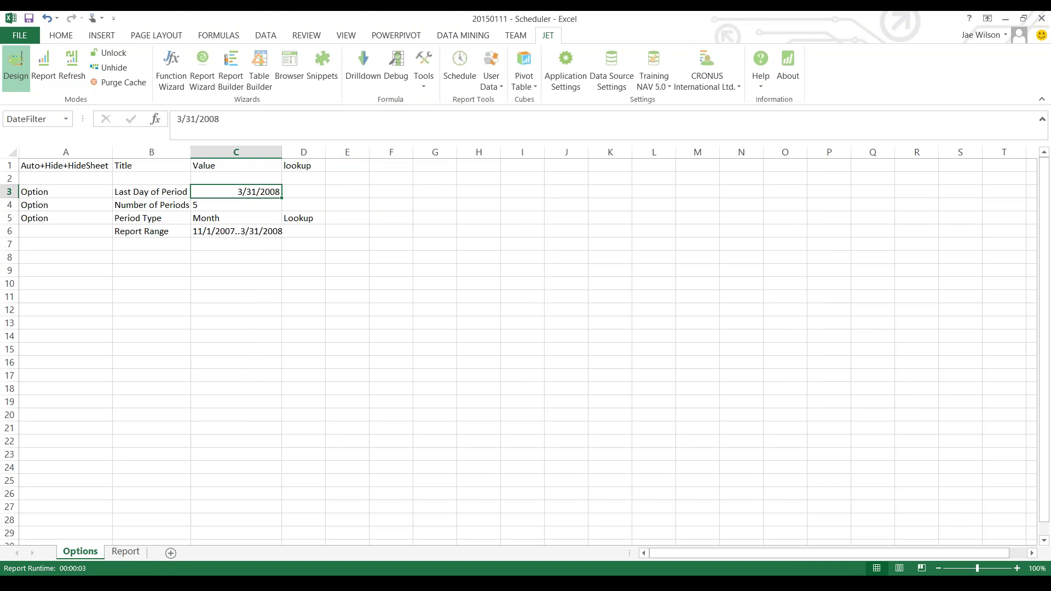
pyautogui.click(236, 205)
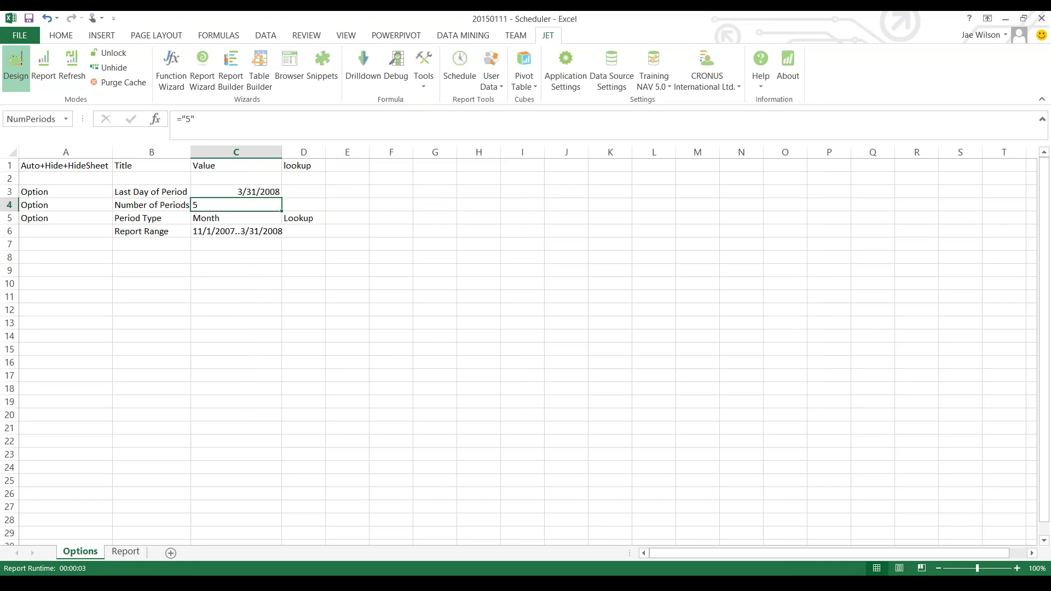
pyautogui.click(235, 218)
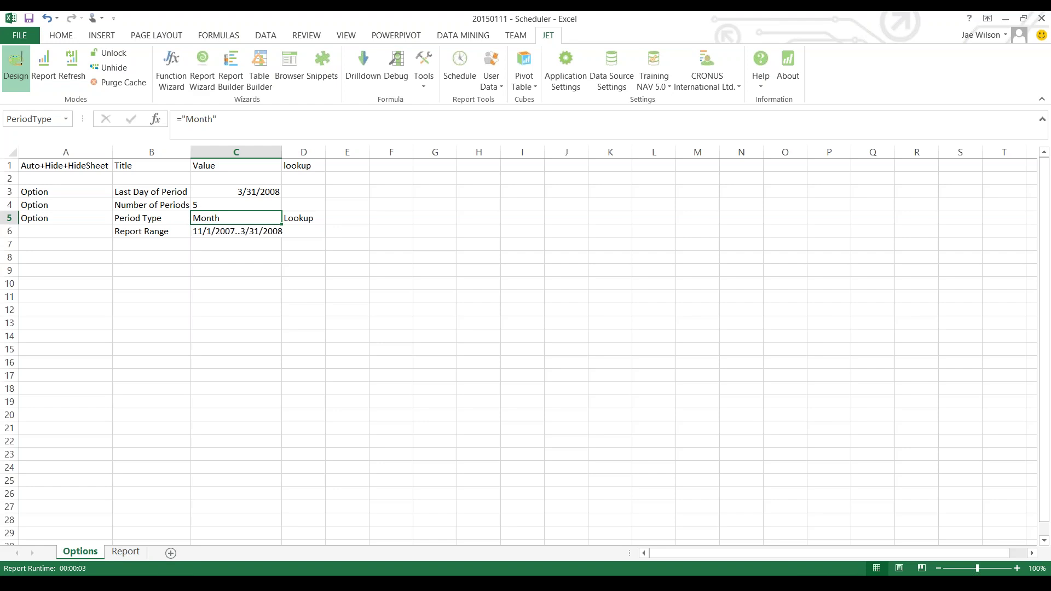
pyautogui.click(125, 552)
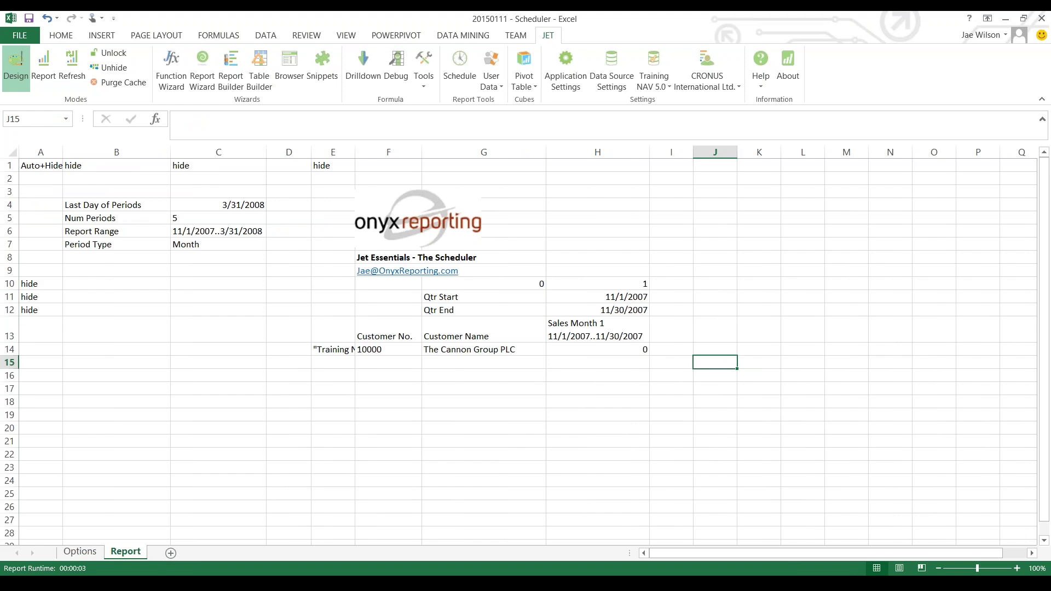
pyautogui.click(333, 271)
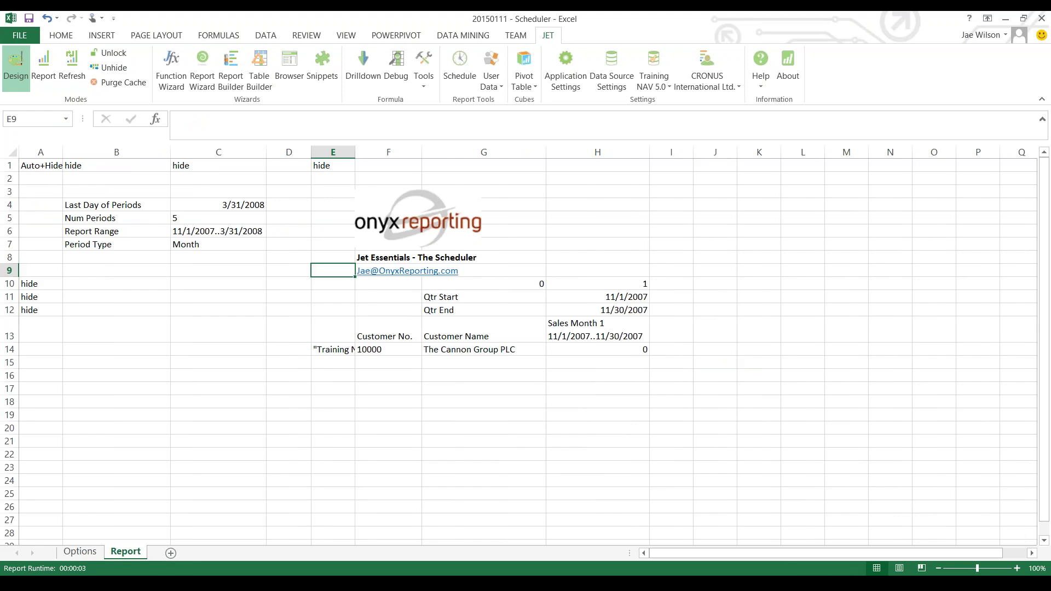